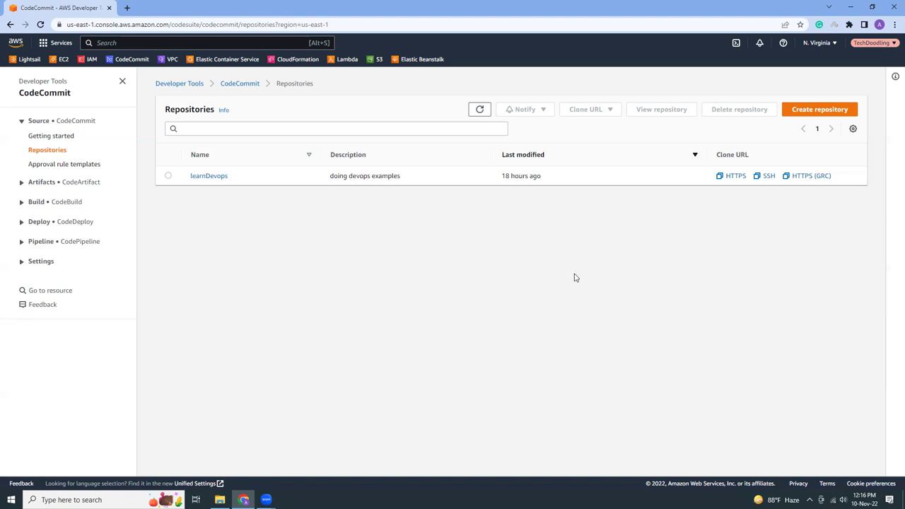
Create a CodeCommit repository named nodejsproject with the description nodejsproject
{"action": "left_click", "coordinate": [812, 112]}
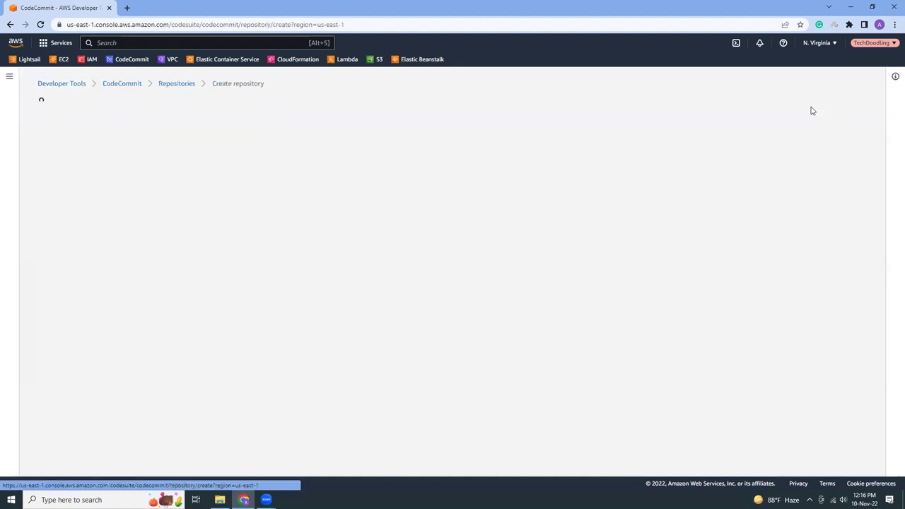
{"action": "left_click", "coordinate": [140, 204]}
{"action": "type", "text": "nodejsproject"}
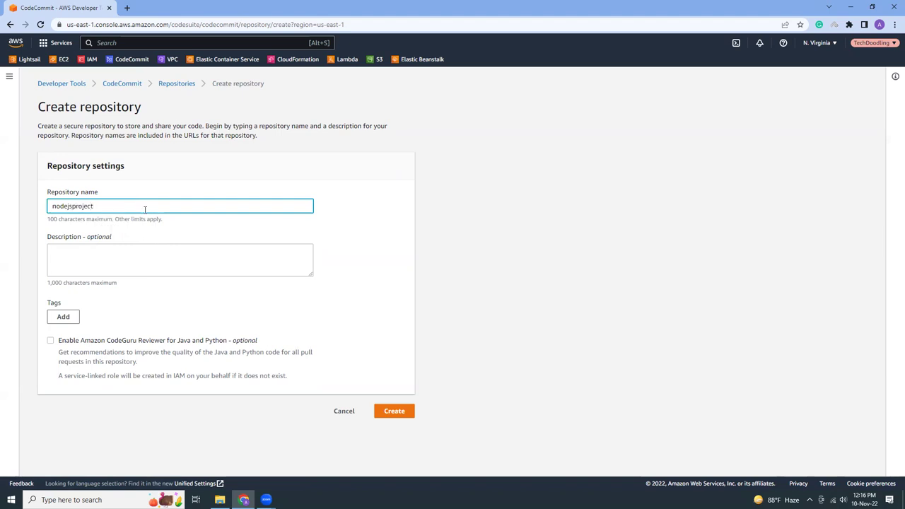
{"action": "double_click", "coordinate": [144, 208]}
{"action": "key", "text": "ctrl+c"}
{"action": "left_click", "coordinate": [151, 251]}
{"action": "key", "text": "ctrl+v"}
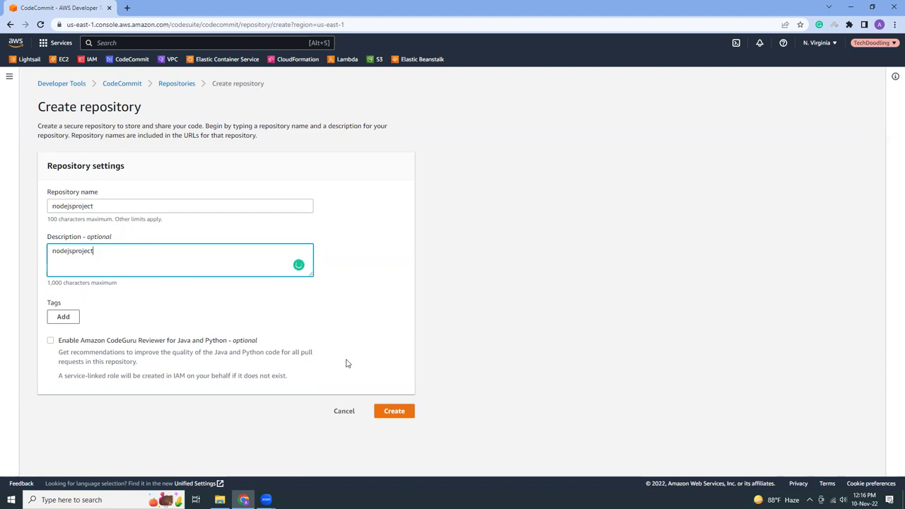
{"action": "left_click", "coordinate": [398, 416]}
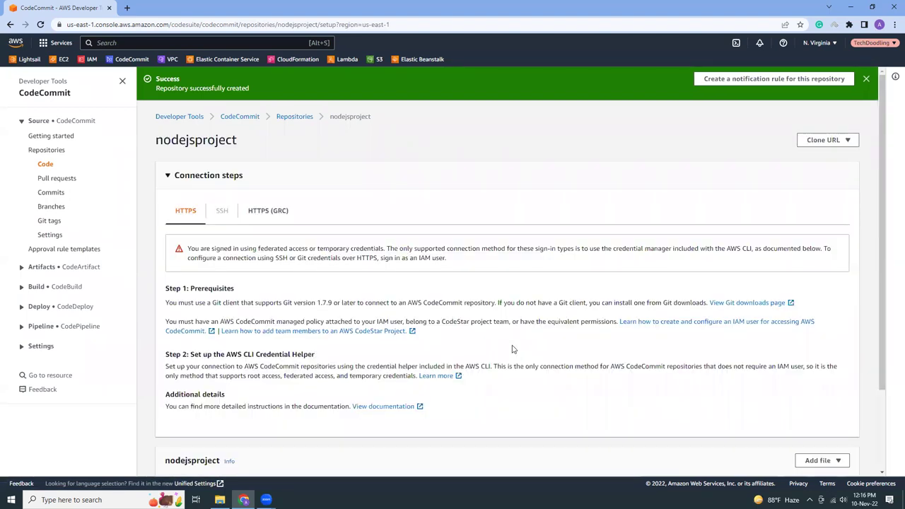
Copy the SSH clone URL of the nodejsproject repository and open a maximized Git Bash terminal in the express folder
{"action": "left_click", "coordinate": [294, 118]}
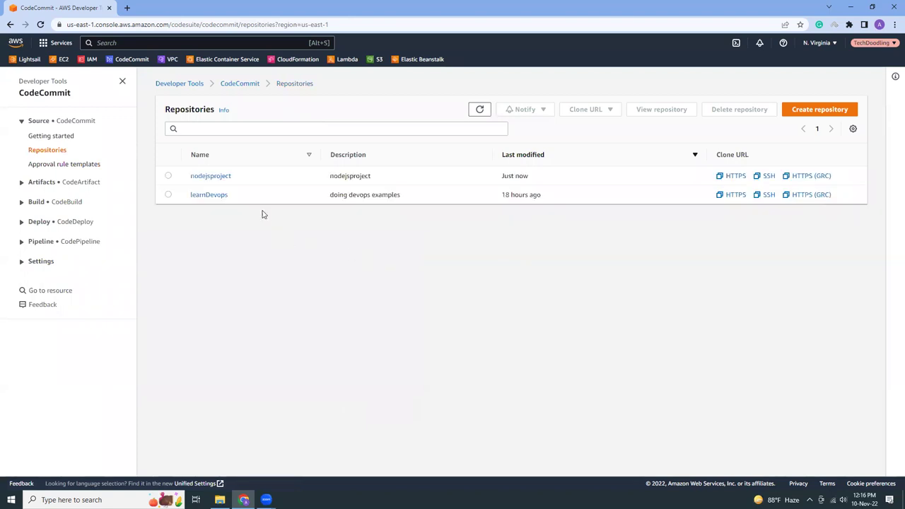
{"action": "left_click", "coordinate": [768, 176]}
{"action": "left_click", "coordinate": [220, 500]}
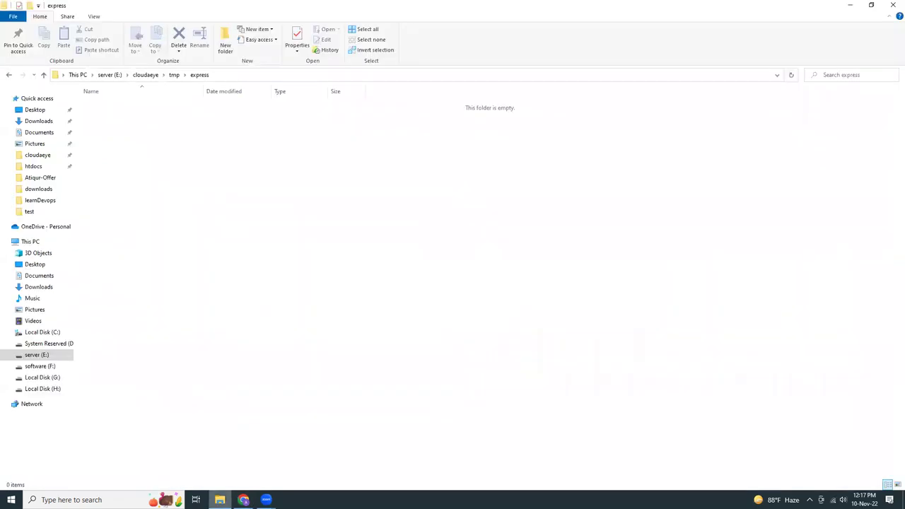
{"action": "right_click", "coordinate": [277, 322]}
{"action": "left_click", "coordinate": [315, 417]}
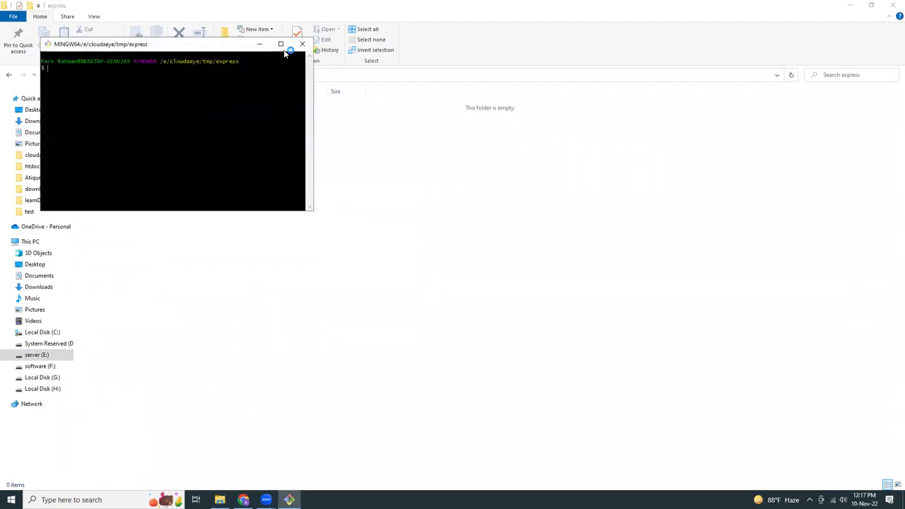
{"action": "left_click", "coordinate": [281, 45]}
Try to clone the repository with git clone ssh://git-codecommit.us-east-1.amazonaws.com/v1/repos/nodejsproject
{"action": "type", "text": "git clo"}
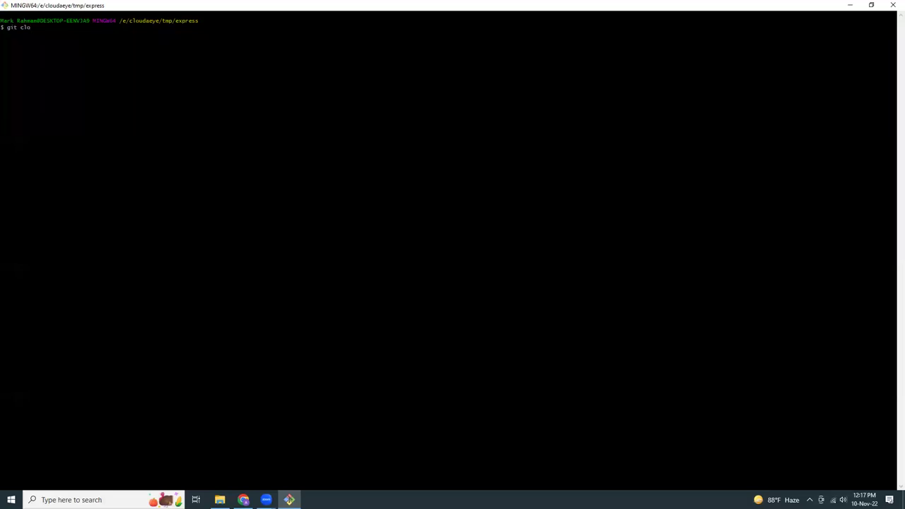
{"action": "type", "text": "ne"}
{"action": "type", "text": "ssh://git-codecommit.us-east-1.amazonaws.com/v1/repos/nodejsproject"}
{"action": "key", "text": "Return"}
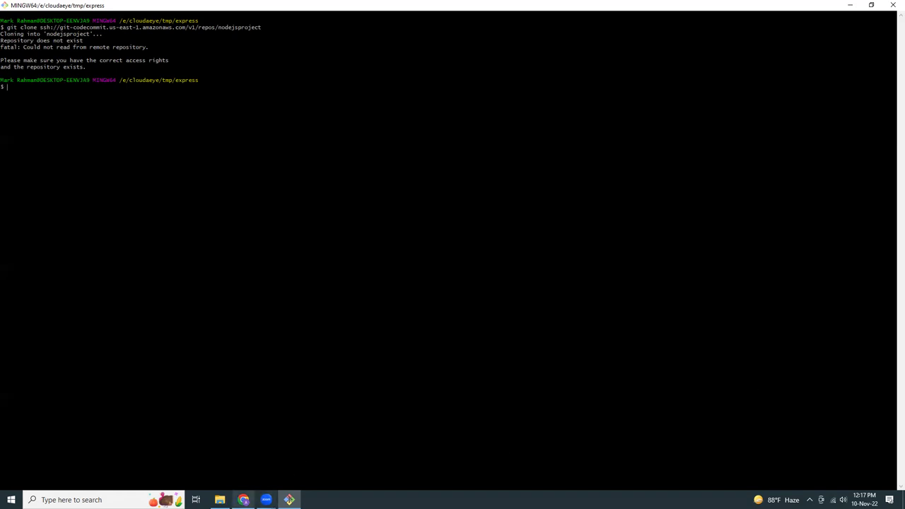
Switch to Chrome, open IAM in a new tab and display the security credentials of the user tempUser
{"action": "left_click", "coordinate": [244, 500]}
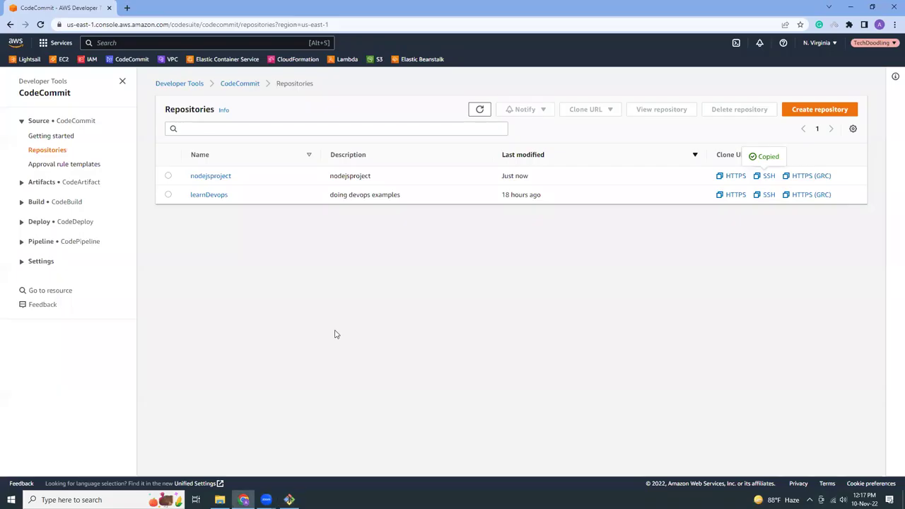
{"action": "middle_click", "coordinate": [91, 61]}
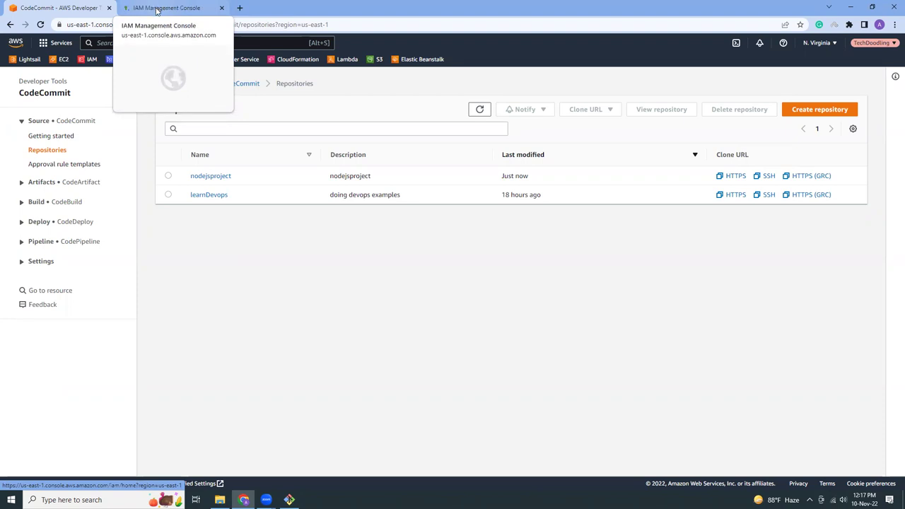
{"action": "left_click", "coordinate": [158, 10]}
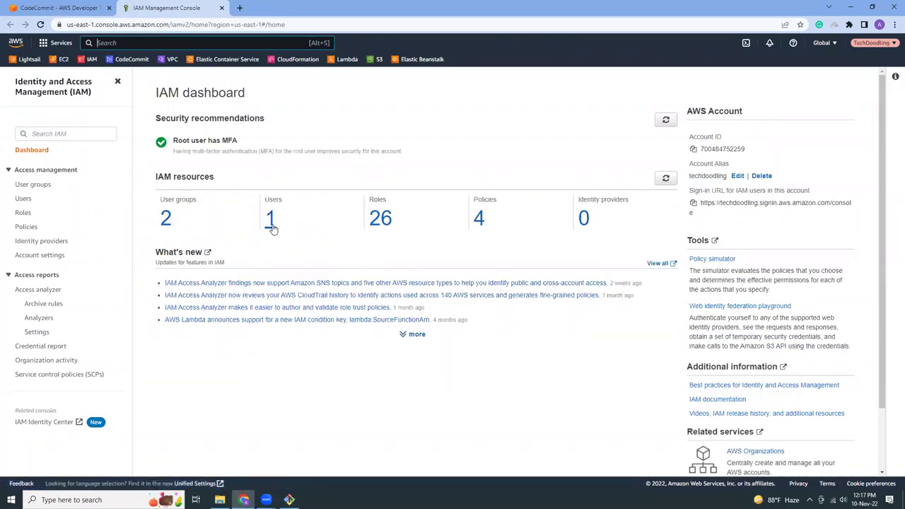
{"action": "left_click", "coordinate": [272, 226]}
{"action": "left_click", "coordinate": [201, 219]}
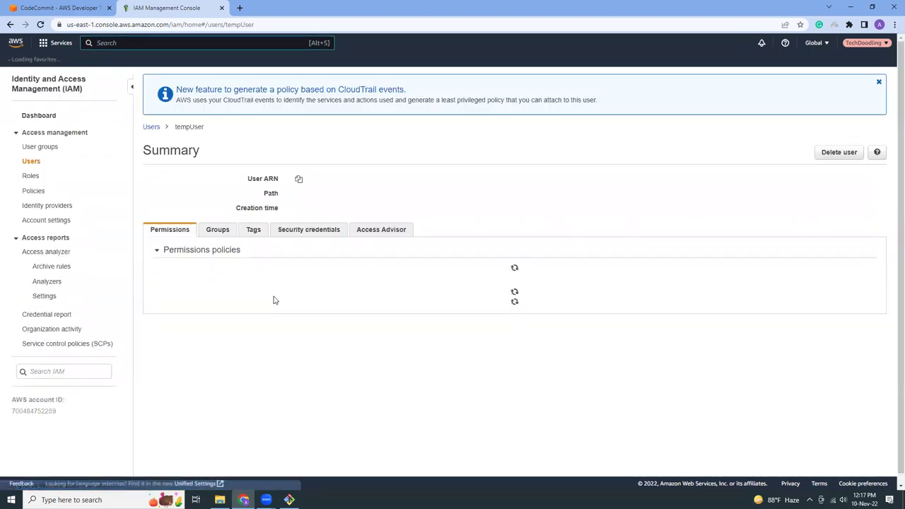
{"action": "left_click", "coordinate": [315, 230]}
{"action": "scroll", "coordinate": [379, 324], "scroll_direction": "down", "scroll_amount": 1}
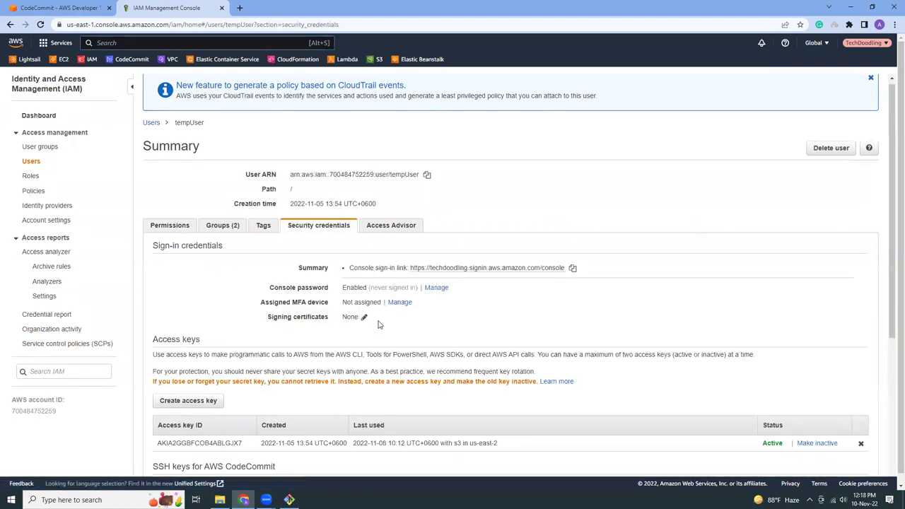
{"action": "scroll", "coordinate": [379, 324], "scroll_direction": "down", "scroll_amount": 3}
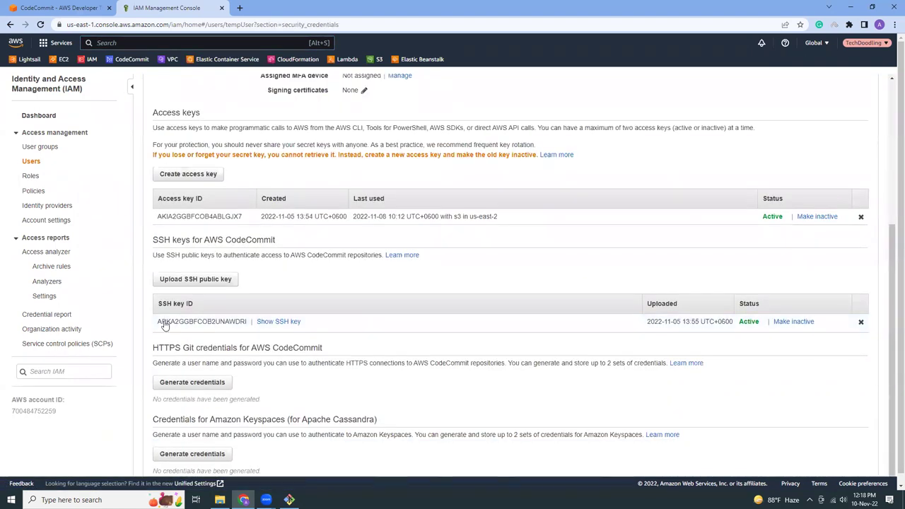
Copy the SSH key ID listed under SSH keys for AWS CodeCommit
{"action": "left_click_drag", "start_coordinate": [157, 325], "coordinate": [246, 327]}
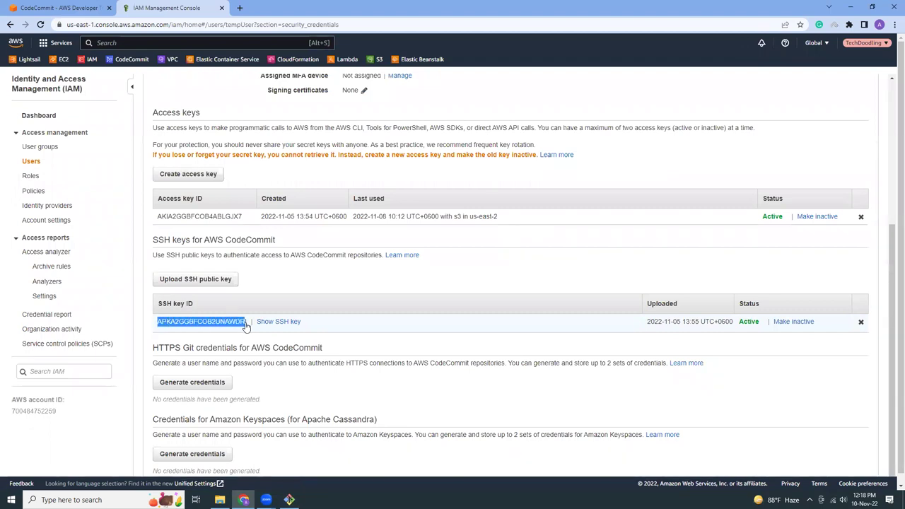
{"action": "right_click", "coordinate": [227, 324]}
{"action": "left_click", "coordinate": [244, 329]}
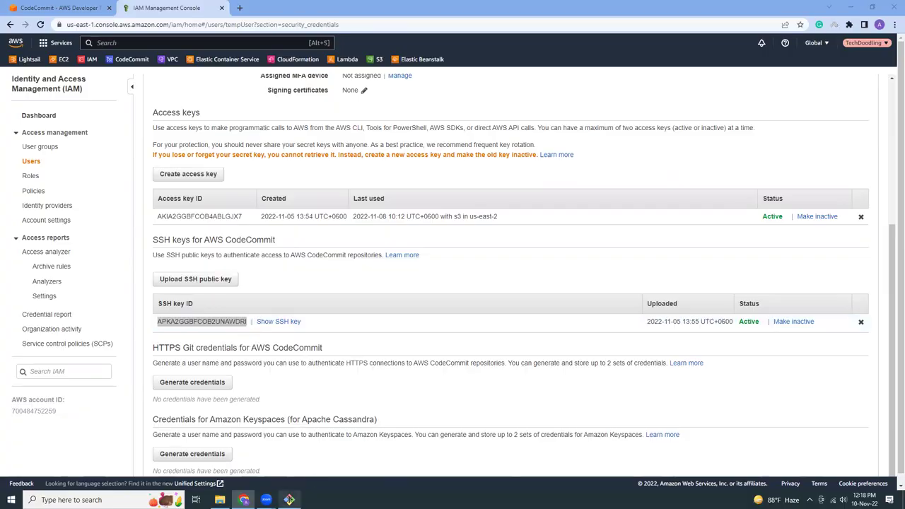
Switch to Git Bash and rerun the nodejsproject clone command with the SSH key ID and @ inserted before git-codecommit in the URL
{"action": "left_click", "coordinate": [289, 500]}
{"action": "key", "text": "Up"}
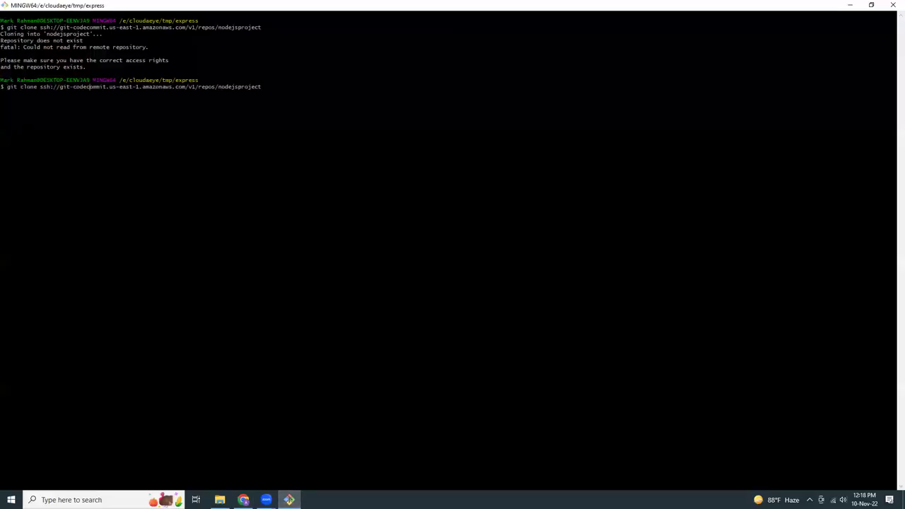
{"action": "key", "text": "shift+Insert"}
{"action": "type", "text": "@"}
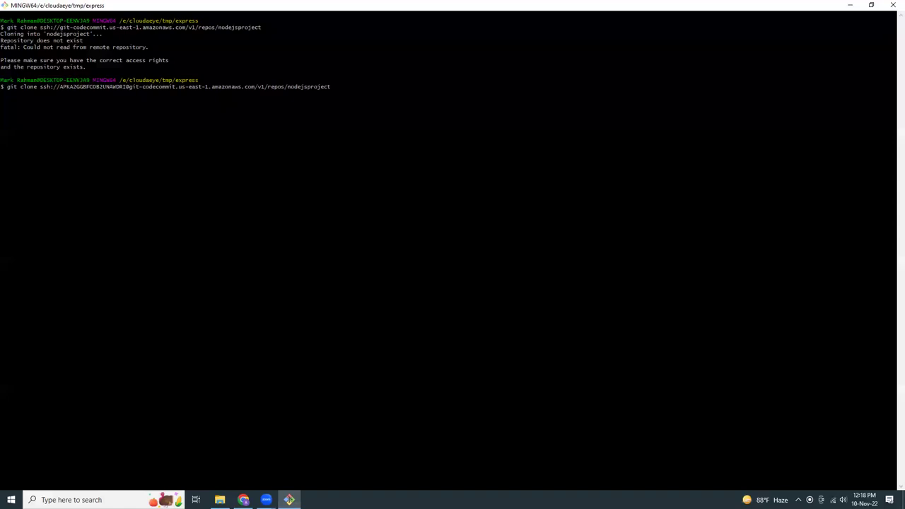
{"action": "key", "text": "Return"}
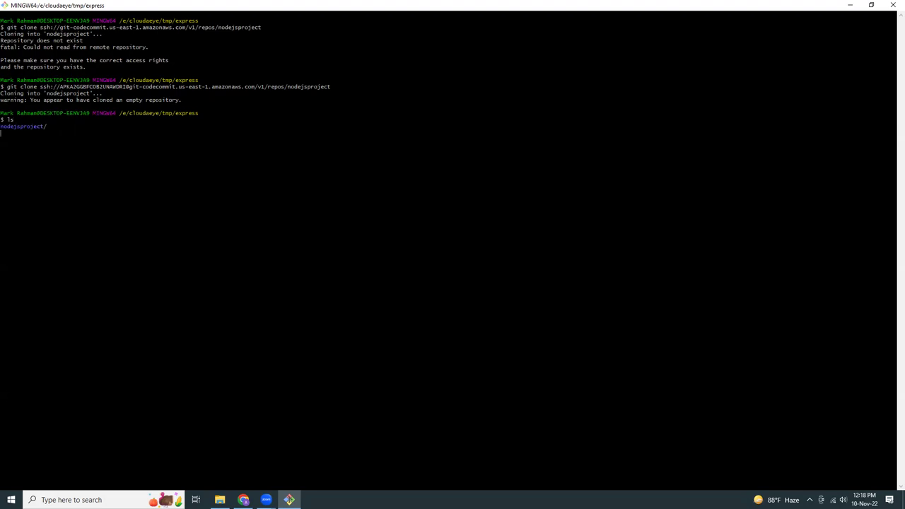
Change the terminal's directory to the cloned nodejsproject folder
{"action": "type", "text": "cd nd"}
{"action": "key", "text": "BackSpace"}
{"action": "type", "text": "od"}
{"action": "key", "text": "Tab"}
{"action": "key", "text": "Return"}
Open the current folder in Visual Studio Code with code ., trust its authors and dismiss the WSL extension recommendation
{"action": "type", "text": "code ."}
{"action": "key", "text": "Return"}
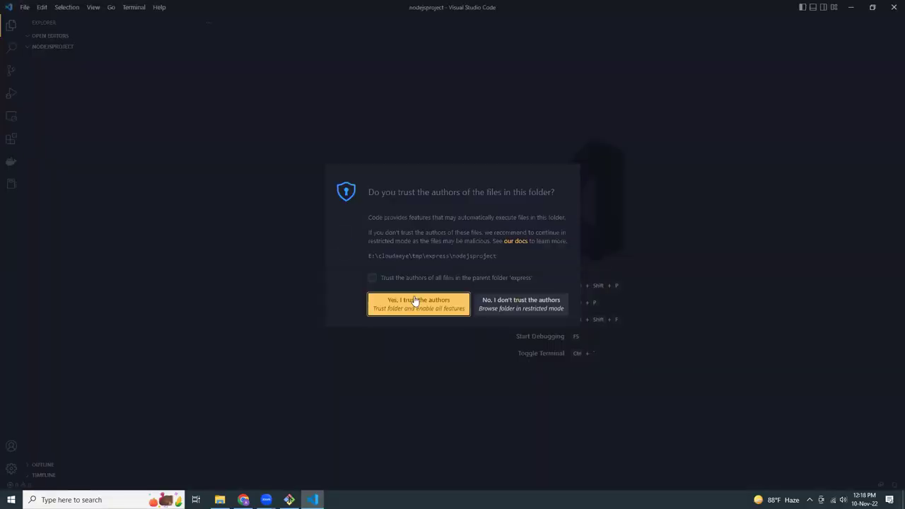
{"action": "left_click", "coordinate": [414, 300]}
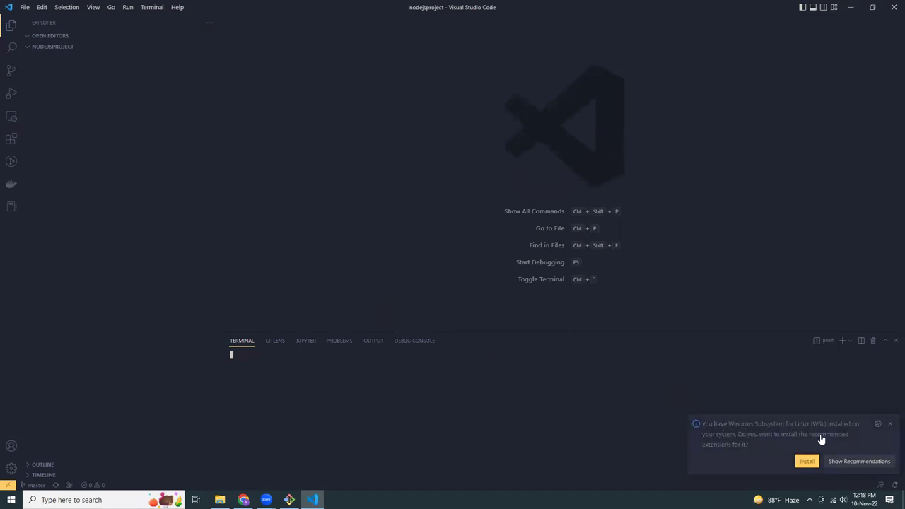
{"action": "left_click", "coordinate": [891, 424]}
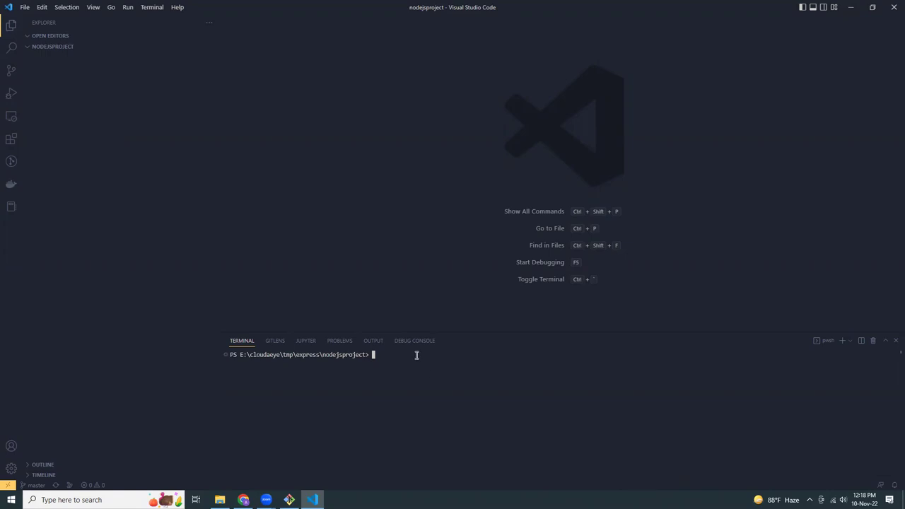
Run npm init in the terminal, accept the default package name and set the version to 2.2.1
{"action": "type", "text": "npm init"}
{"action": "key", "text": "Return"}
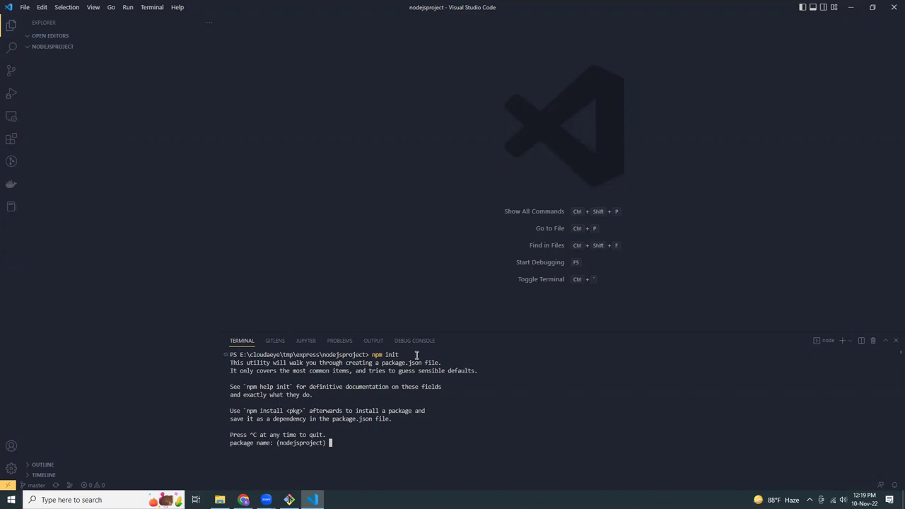
{"action": "key", "text": "Return"}
{"action": "type", "text": "2"}
{"action": "key", "text": "Return"}
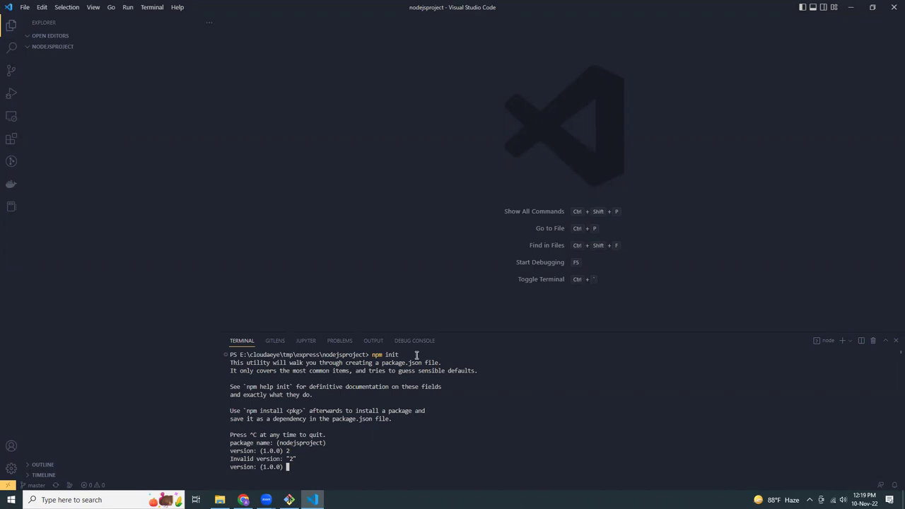
{"action": "type", "text": "2.2.1"}
{"action": "key", "text": "Return"}
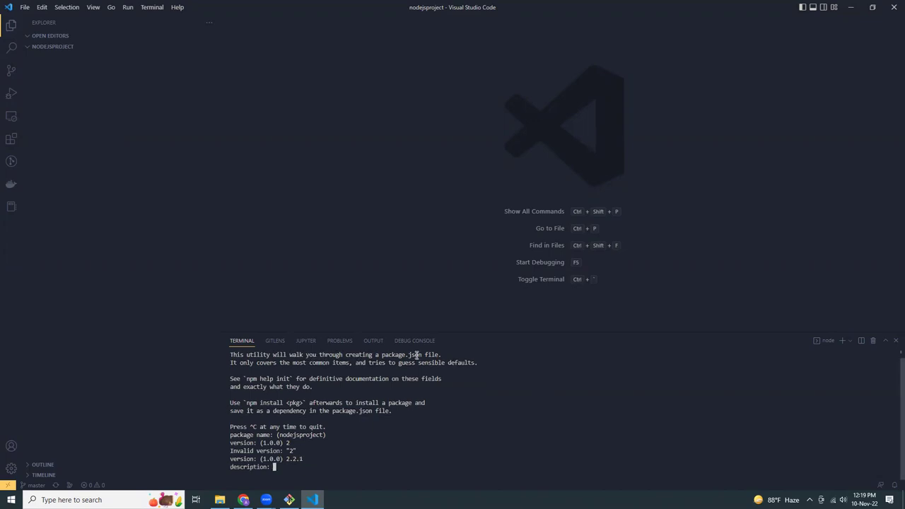
Set the package description to "this is eb pipeline testing" and the entry point to app.js, accepting the test command and git repository defaults
{"action": "type", "text": "this is"}
{"action": "type", "text": "eb pipeline testing"}
{"action": "key", "text": "Return"}
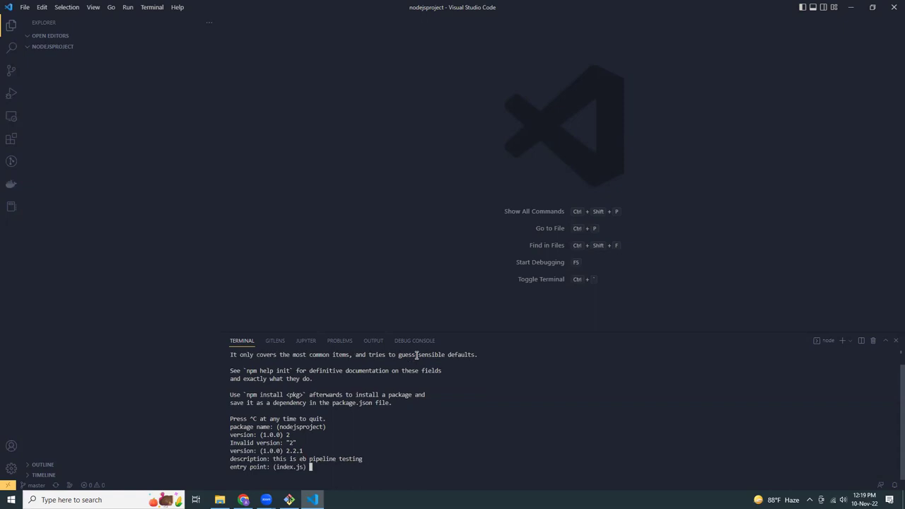
{"action": "type", "text": "app.js"}
{"action": "key", "text": "Return"}
{"action": "key", "text": "Return"}
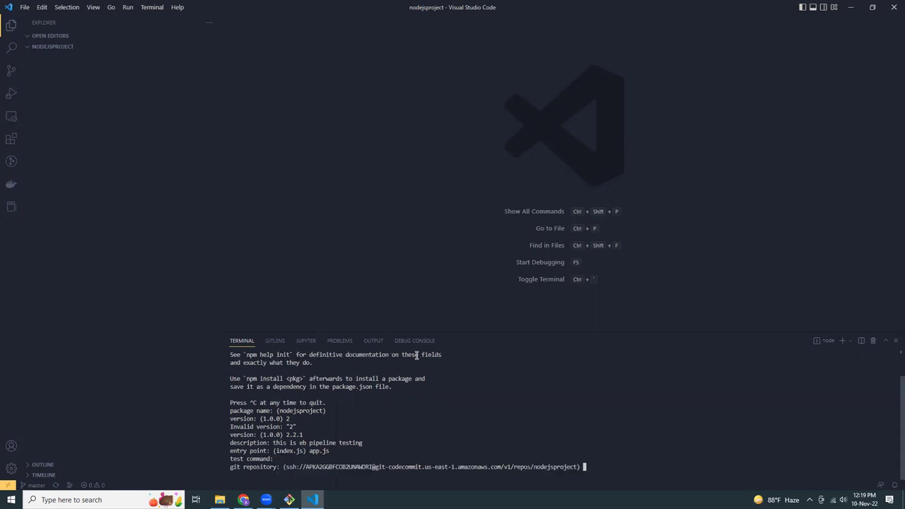
{"action": "key", "text": "Return"}
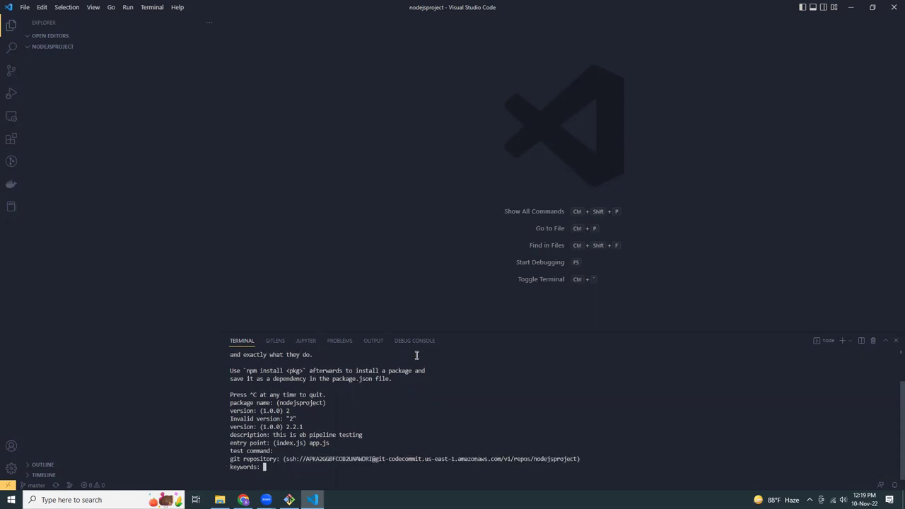
Set the keyword to nodejs, enter the author's name, accept the default license and confirm creating package.json
{"action": "type", "text": "nodejs"}
{"action": "key", "text": "Return"}
{"action": "type", "text": "atiqur"}
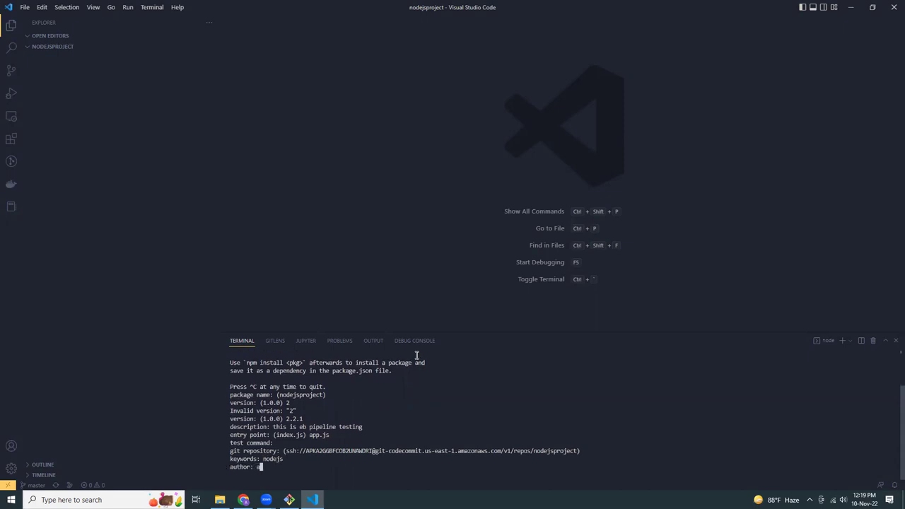
{"action": "key", "text": "Return"}
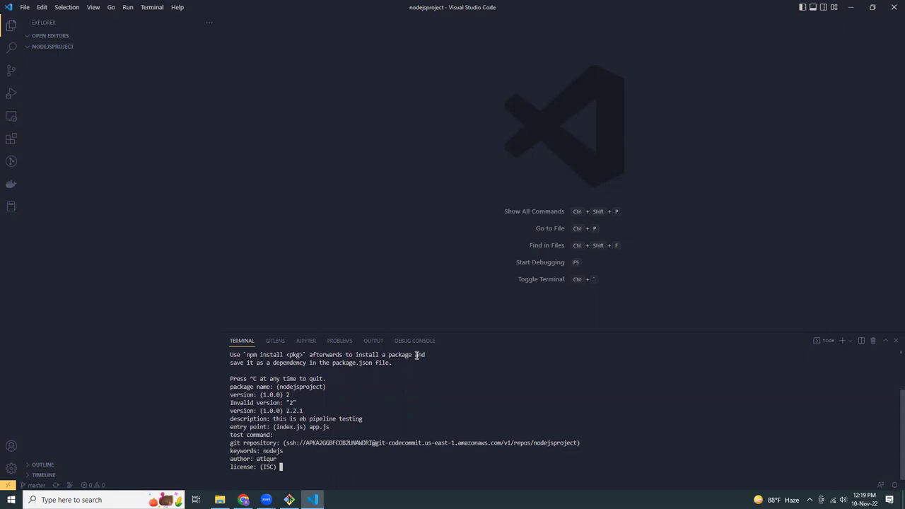
{"action": "key", "text": "Return"}
{"action": "type", "text": "y"}
{"action": "key", "text": "Return"}
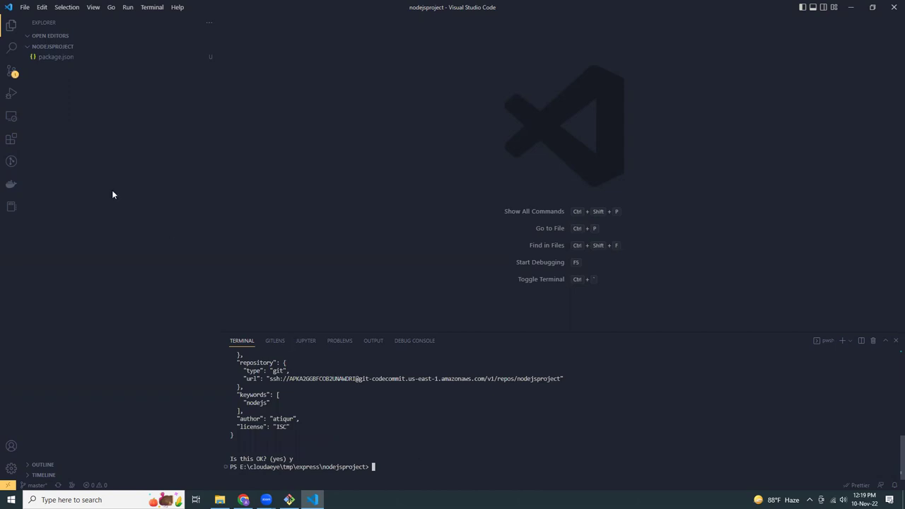
Create a .gitignore file in the project root containing the entry node_modules/*
{"action": "left_click", "coordinate": [180, 47]}
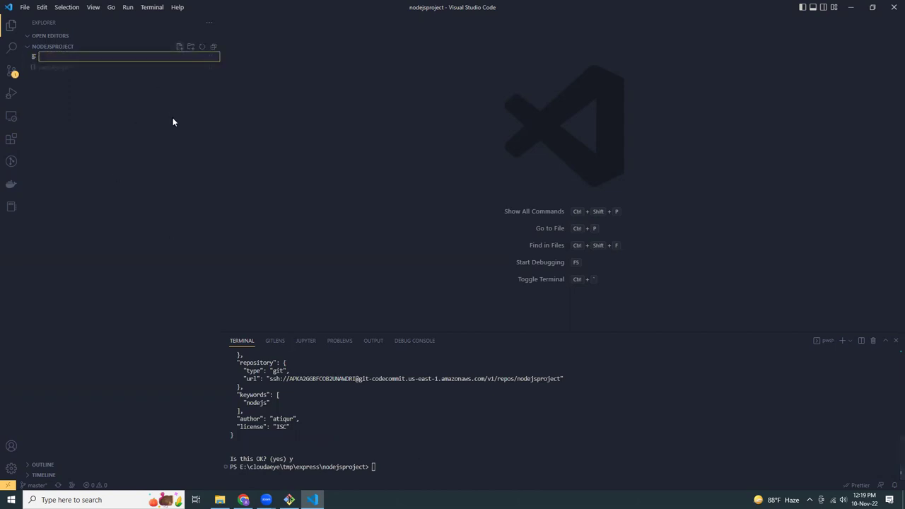
{"action": "type", "text": ".gitignore"}
{"action": "key", "text": "Return"}
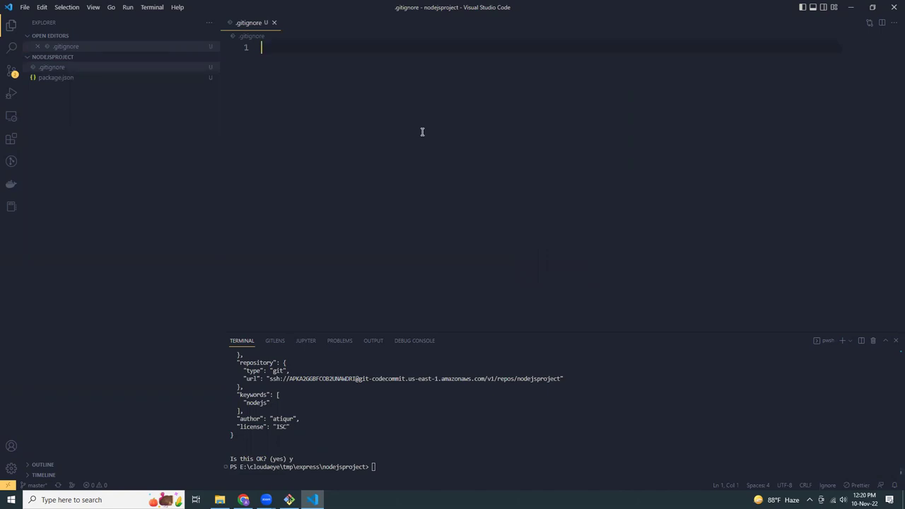
{"action": "type", "text": "node_modules/*"}
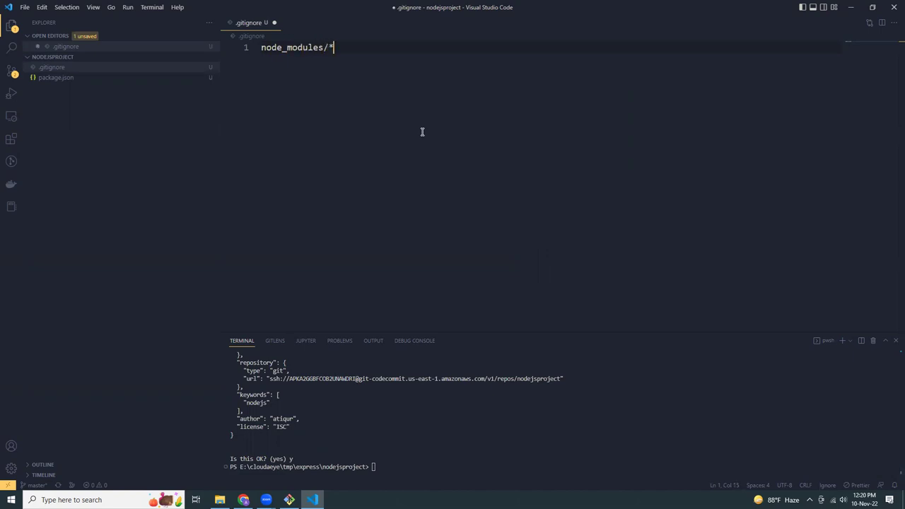
Save the .gitignore file and install the Express package by running npm install express in the terminal
{"action": "key", "text": "Return"}
{"action": "key", "text": "ctrl+s"}
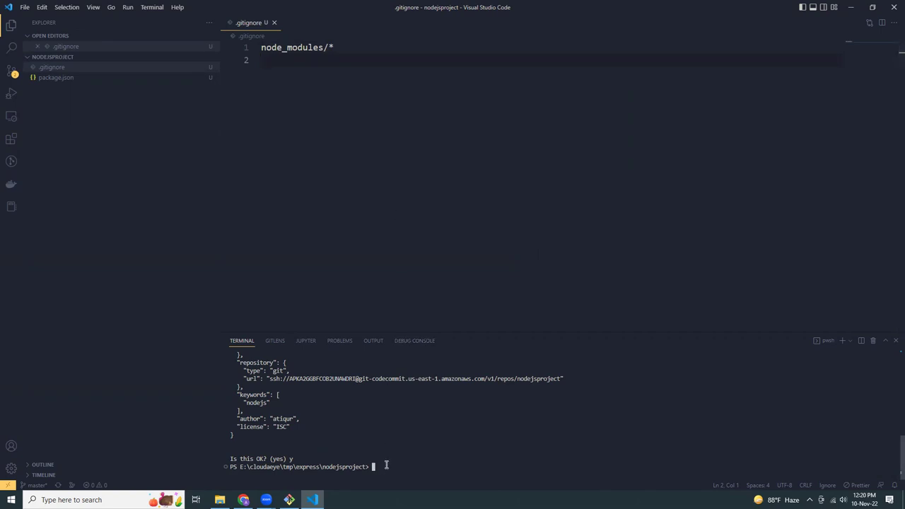
{"action": "left_click", "coordinate": [886, 341]}
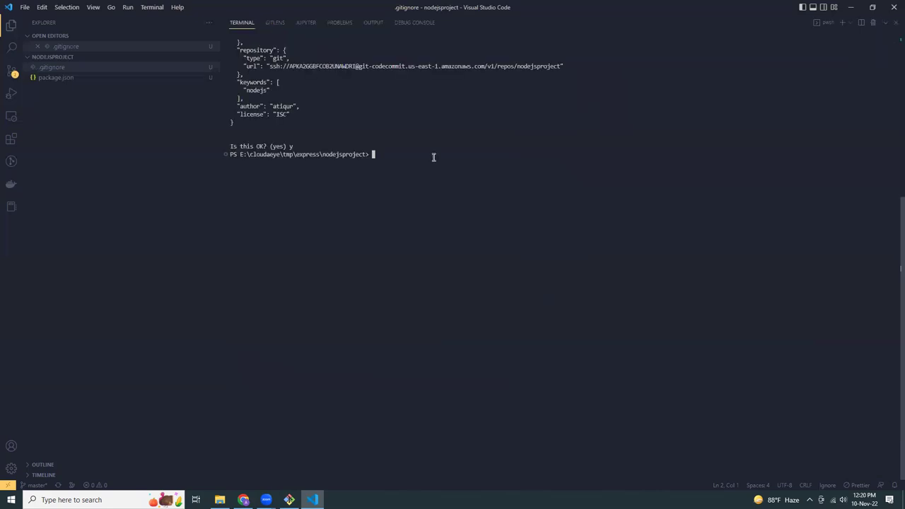
{"action": "type", "text": "npm install express"}
{"action": "key", "text": "Return"}
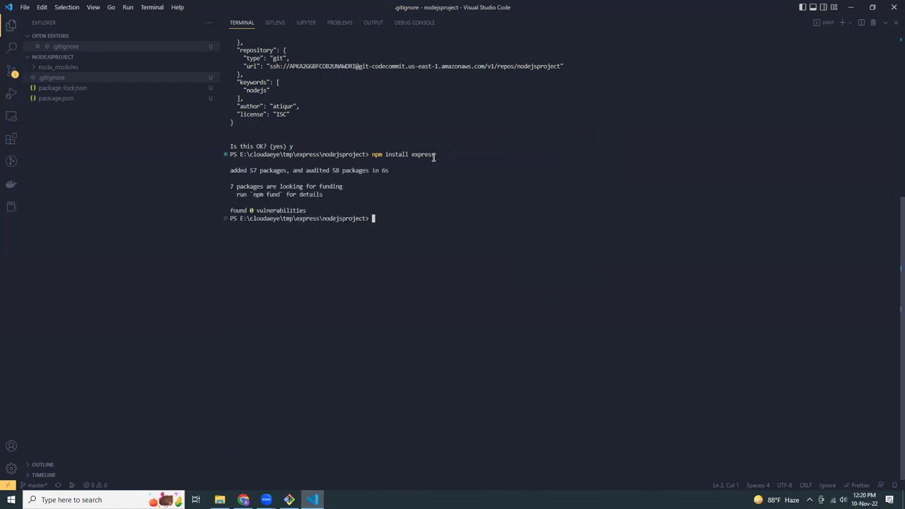
{"action": "left_click", "coordinate": [884, 22]}
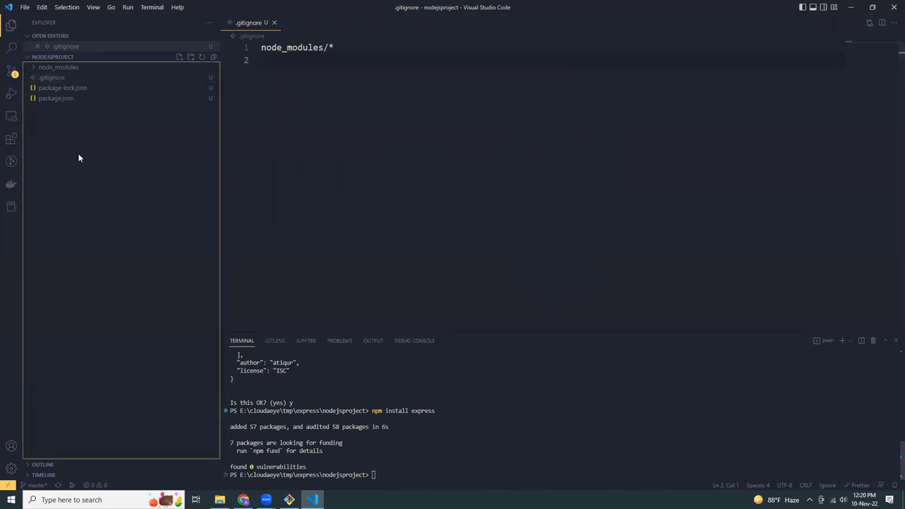
Create app.js in the project root with an Express server that answers the / route and listens on process.env.PORT or 3000
{"action": "left_click", "coordinate": [180, 58]}
{"action": "type", "text": "app.js"}
{"action": "key", "text": "Return"}
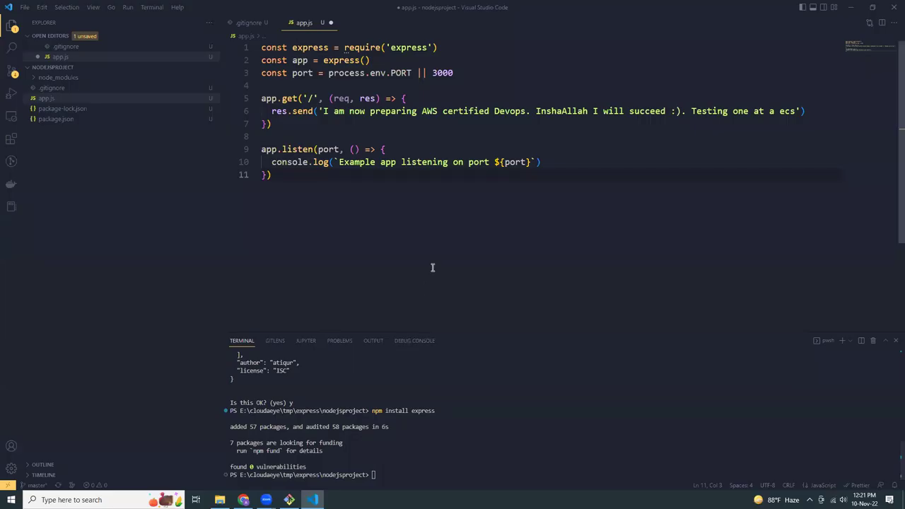
Review the Express code in app.js, including the route's response text and the listen callback, with the sidebar hidden
{"action": "left_click", "coordinate": [397, 149]}
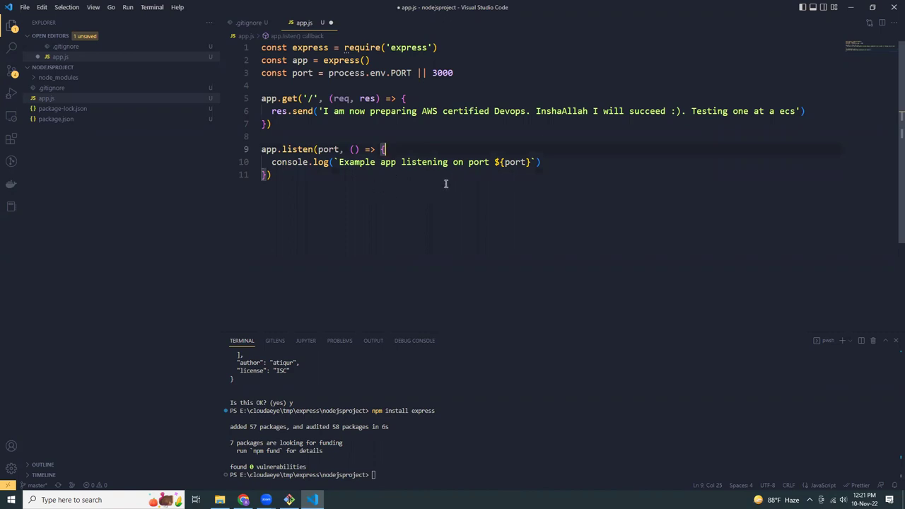
{"action": "left_click_drag", "start_coordinate": [344, 111], "coordinate": [409, 111]}
{"action": "left_click", "coordinate": [421, 111]}
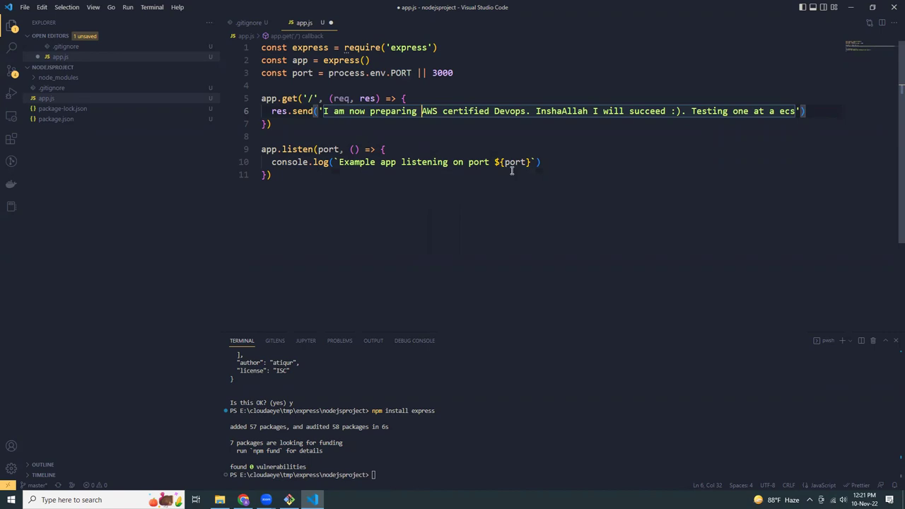
{"action": "left_click", "coordinate": [566, 164]}
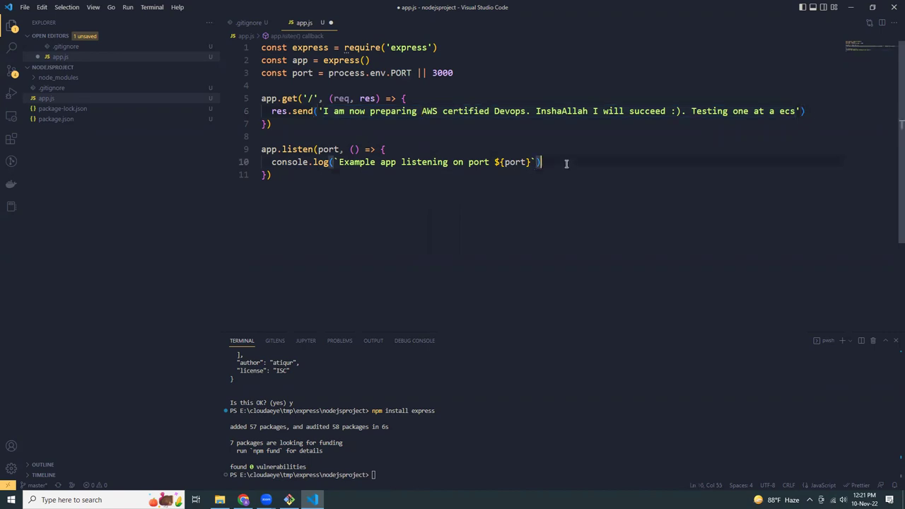
{"action": "left_click", "coordinate": [12, 27]}
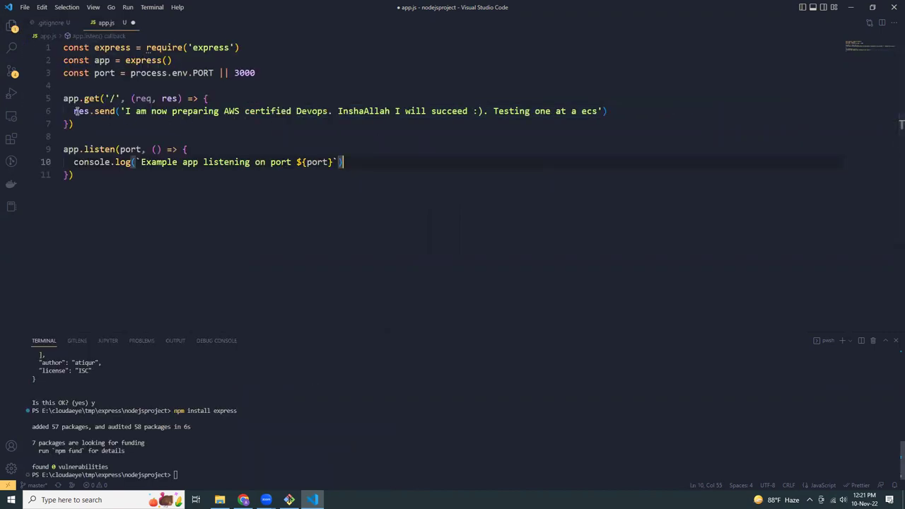
{"action": "left_click_drag", "start_coordinate": [65, 47], "coordinate": [90, 175]}
{"action": "left_click", "coordinate": [90, 175]}
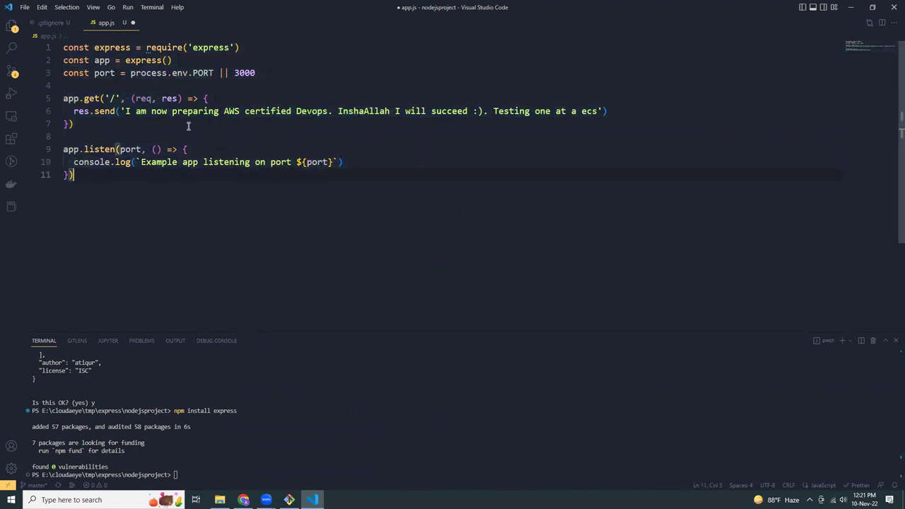
{"action": "left_click", "coordinate": [252, 464]}
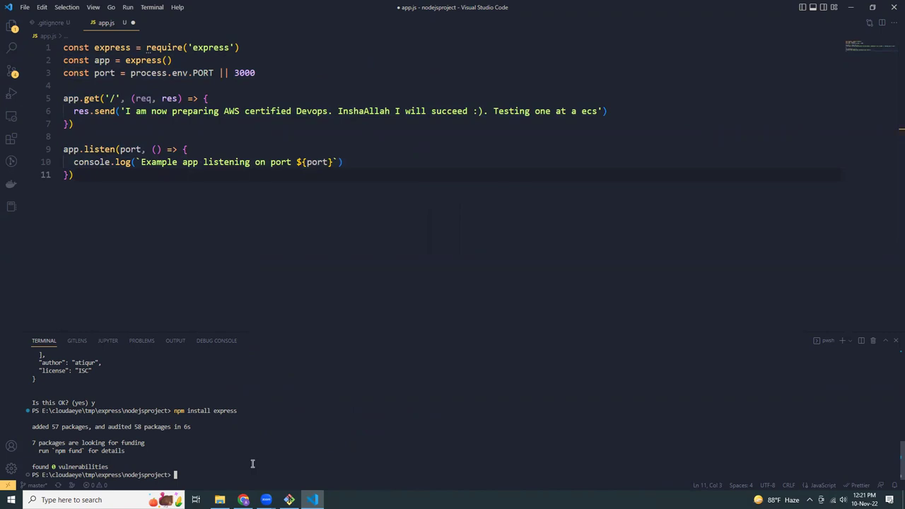
Save app.js and start the server from the terminal with node app.js
{"action": "left_click", "coordinate": [375, 162]}
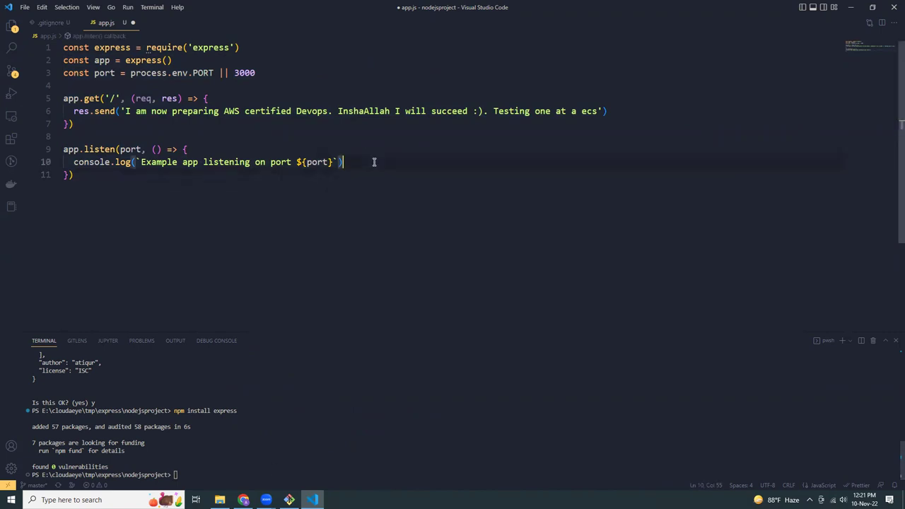
{"action": "key", "text": "ctrl+s"}
{"action": "left_click", "coordinate": [277, 459]}
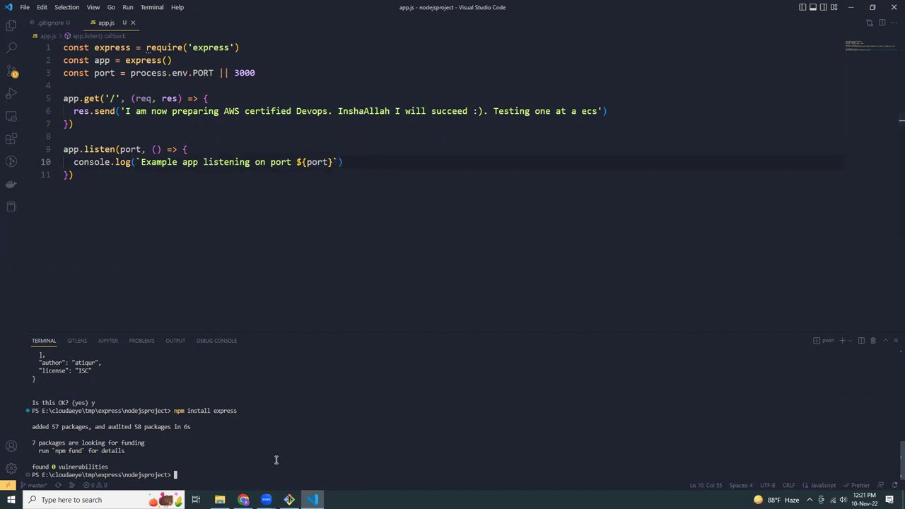
{"action": "type", "text": "node app.js"}
{"action": "key", "text": "Return"}
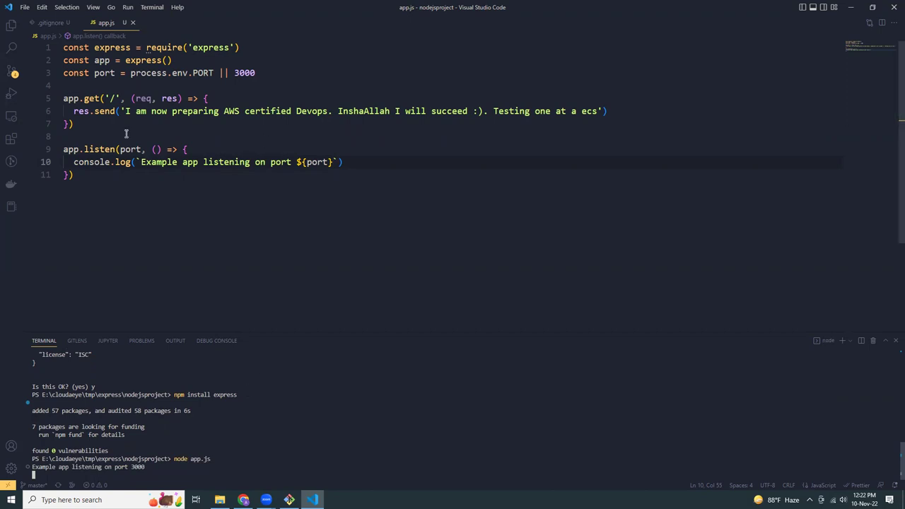
Check the port in app.js, switch to Chrome and load localhost:3000 in a new tab to read the server's response
{"action": "double_click", "coordinate": [248, 73]}
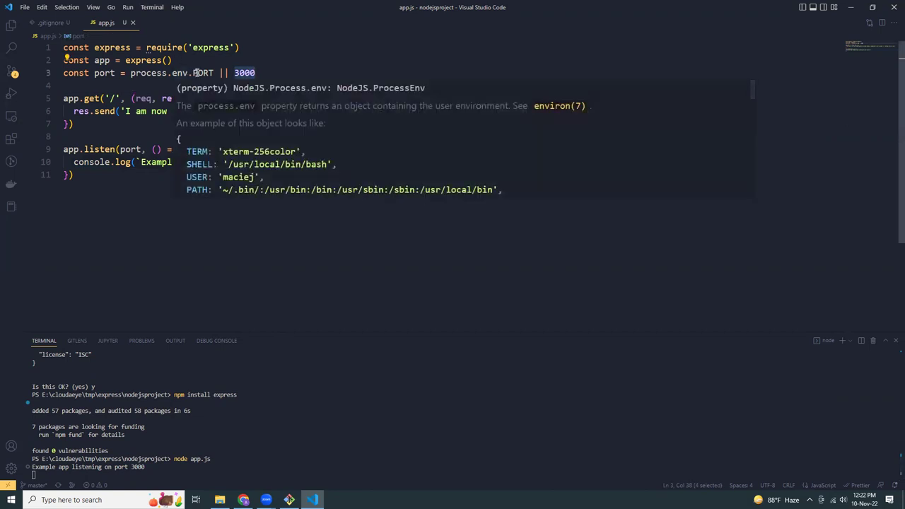
{"action": "key", "text": "alt+Tab"}
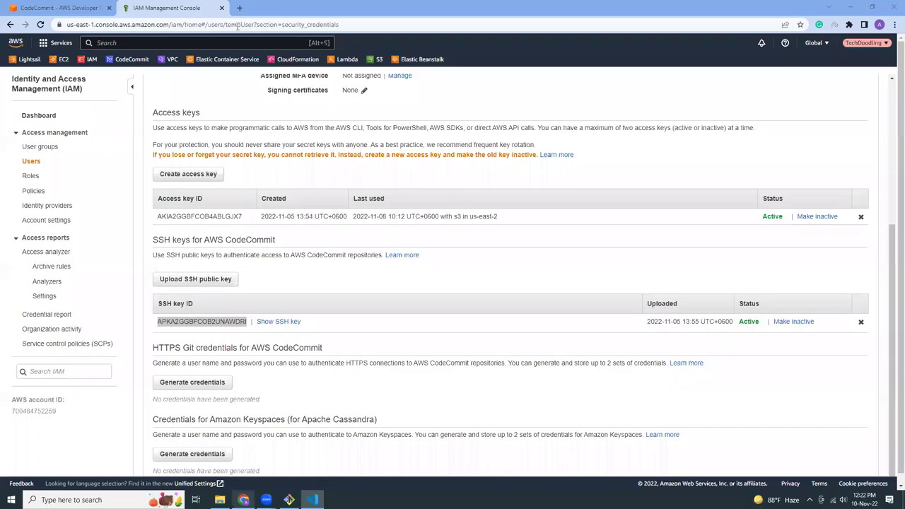
{"action": "left_click", "coordinate": [236, 9]}
{"action": "type", "text": "localhost:3000"}
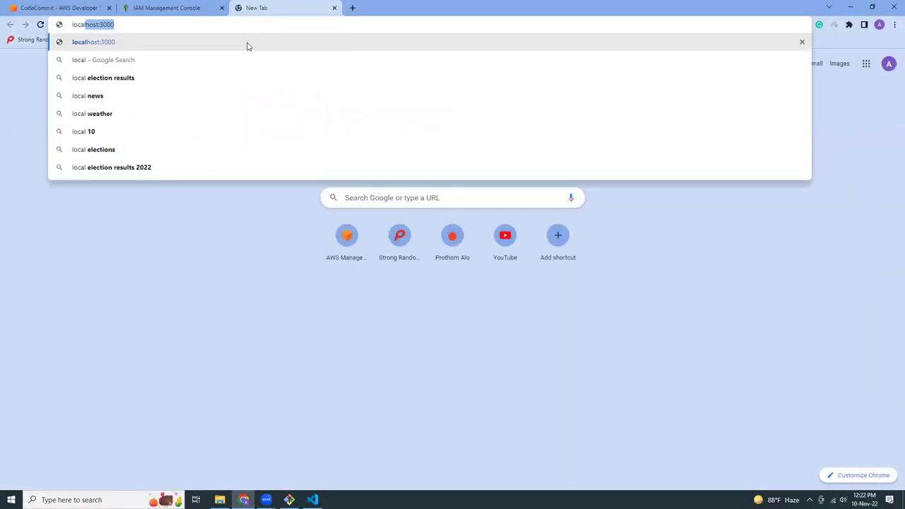
{"action": "left_click", "coordinate": [248, 44]}
{"action": "left_click_drag", "start_coordinate": [84, 41], "coordinate": [288, 47]}
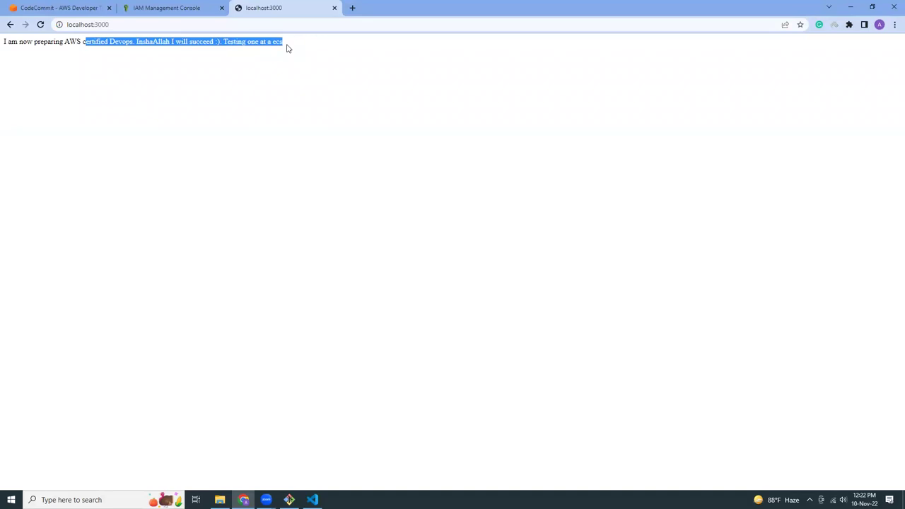
{"action": "left_click", "coordinate": [287, 47]}
Close the IAM tab in Chrome, switch back to Visual Studio Code and stop the running Node server
{"action": "left_click", "coordinate": [221, 8]}
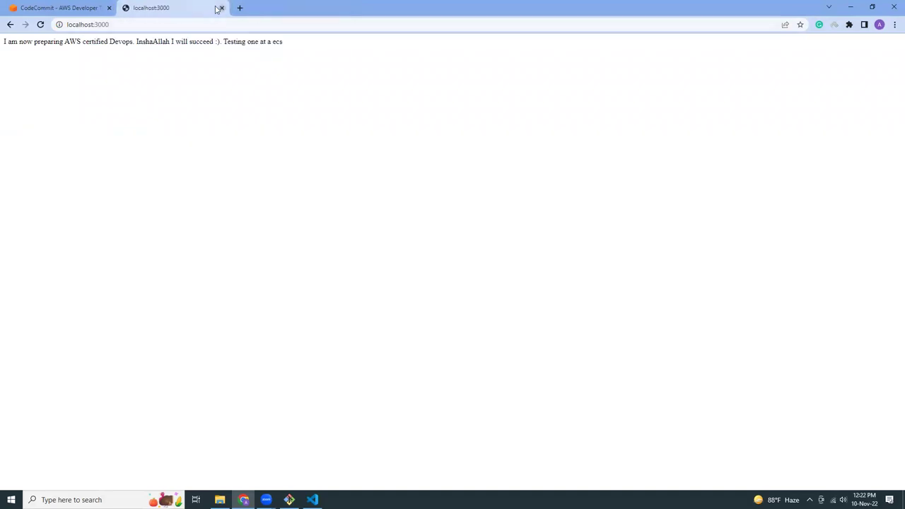
{"action": "left_click", "coordinate": [77, 7]}
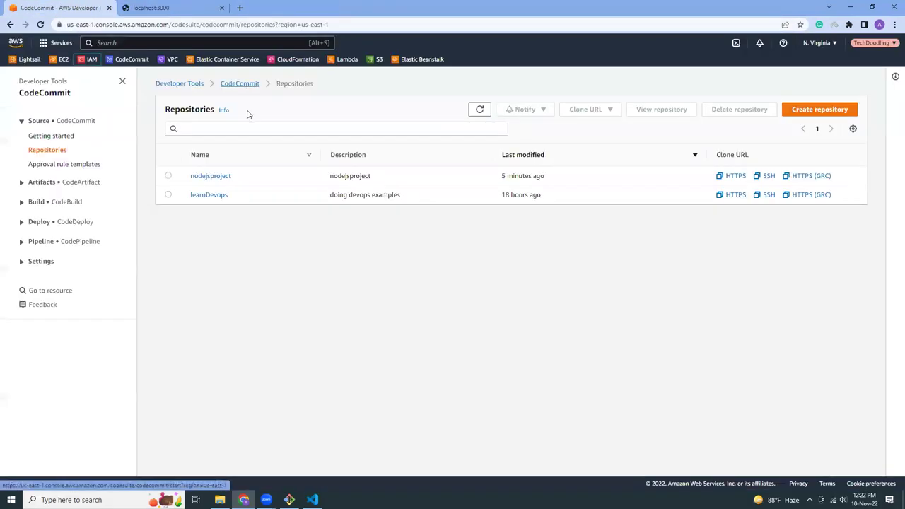
{"action": "left_click", "coordinate": [313, 499]}
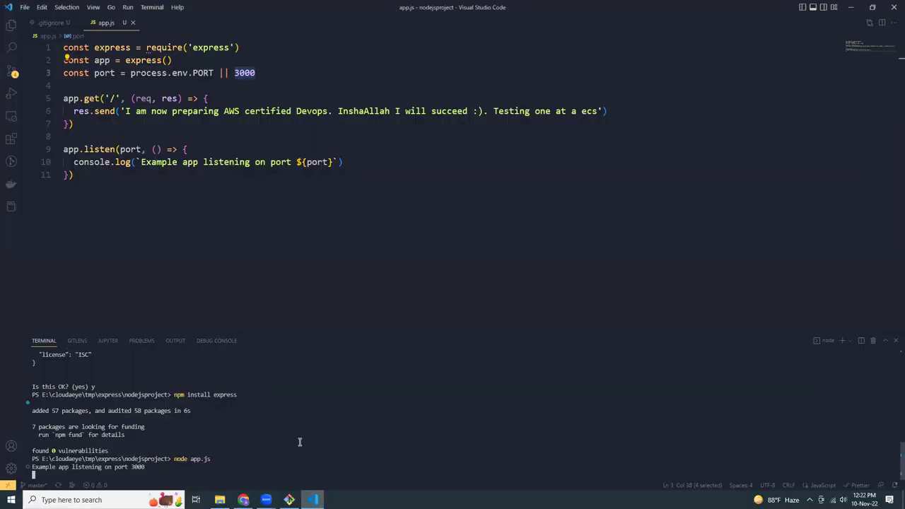
{"action": "key", "text": "ctrl+c"}
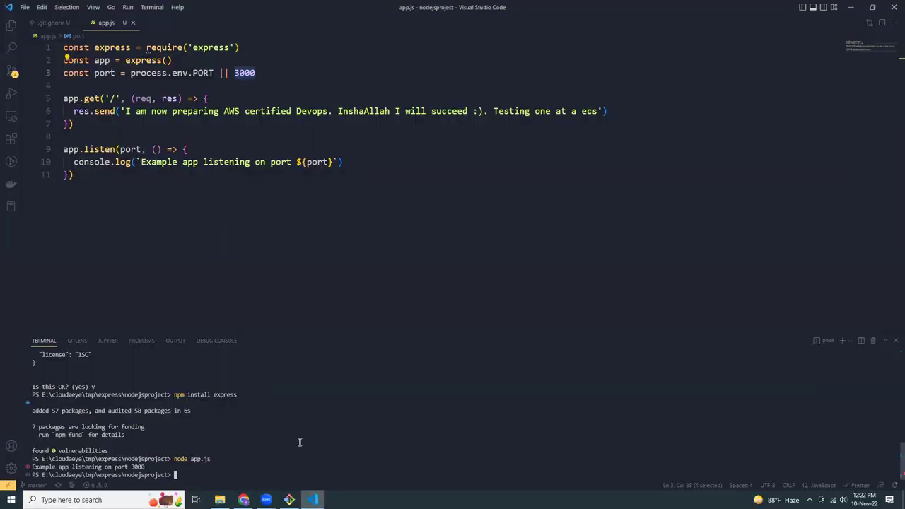
Stage all changed project files and commit them with the message "basic setup"
{"action": "left_click", "coordinate": [10, 74]}
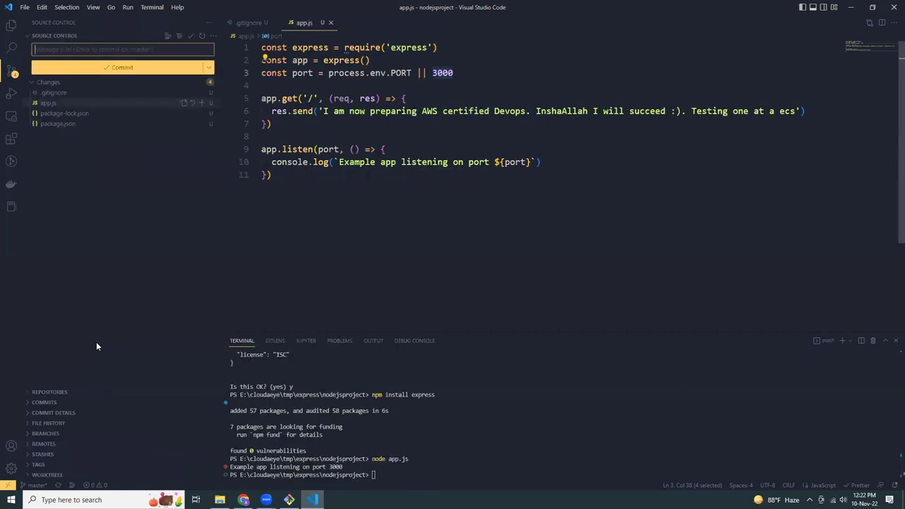
{"action": "left_click", "coordinate": [199, 83]}
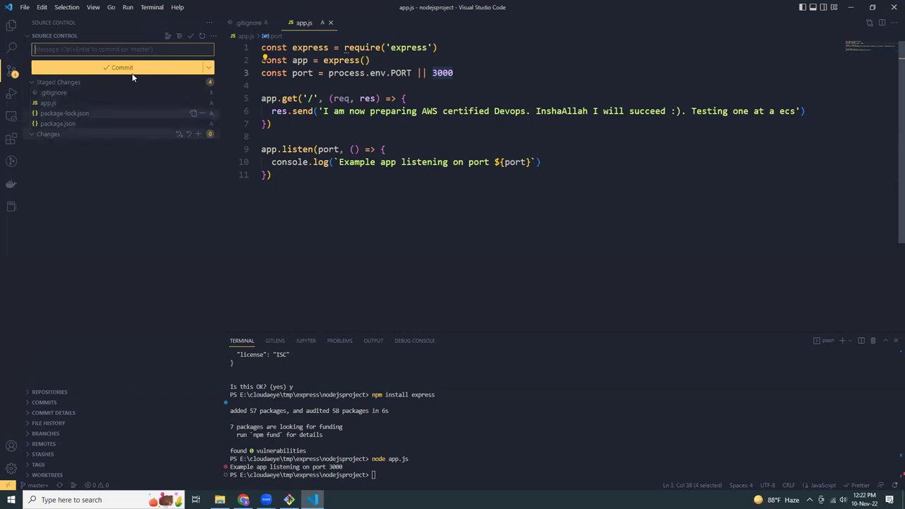
{"action": "type", "text": "basic setup"}
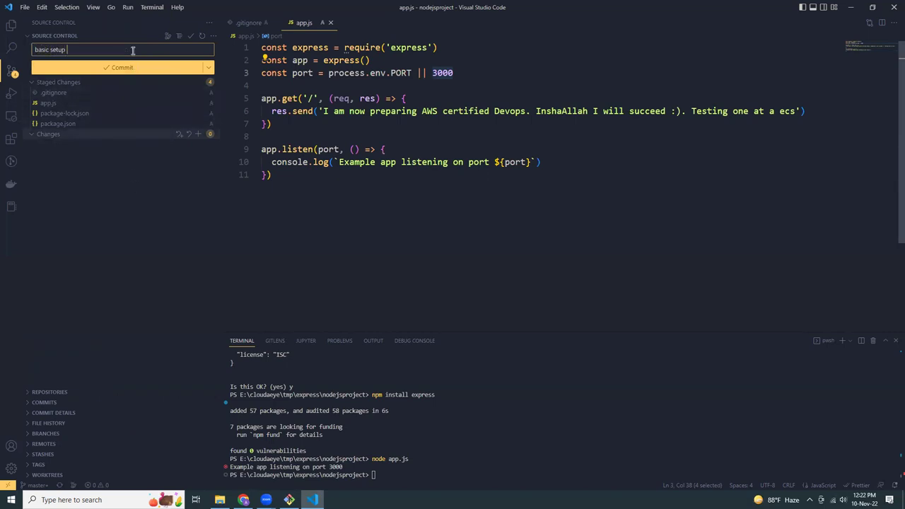
{"action": "left_click", "coordinate": [130, 66]}
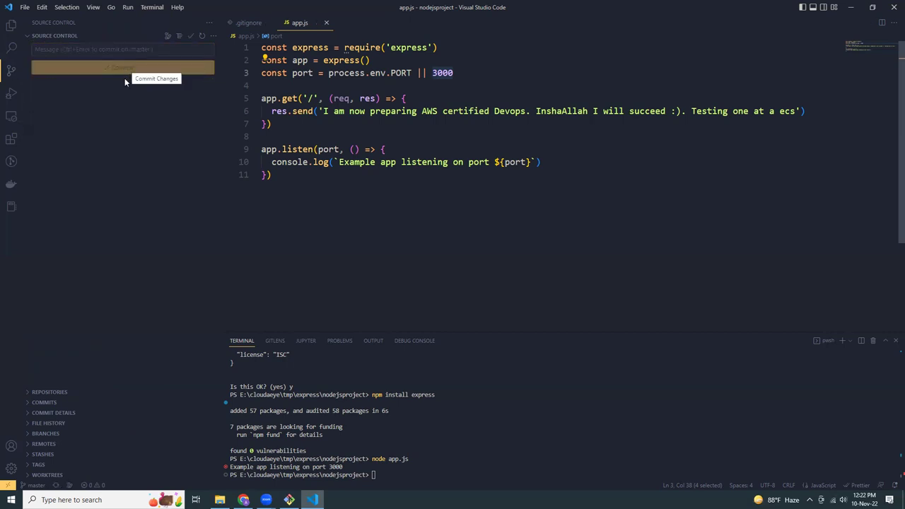
Open the nodejsproject repository in CodeCommit, and push the commit to it with git push from the Visual Studio Code terminal
{"action": "left_click", "coordinate": [243, 500]}
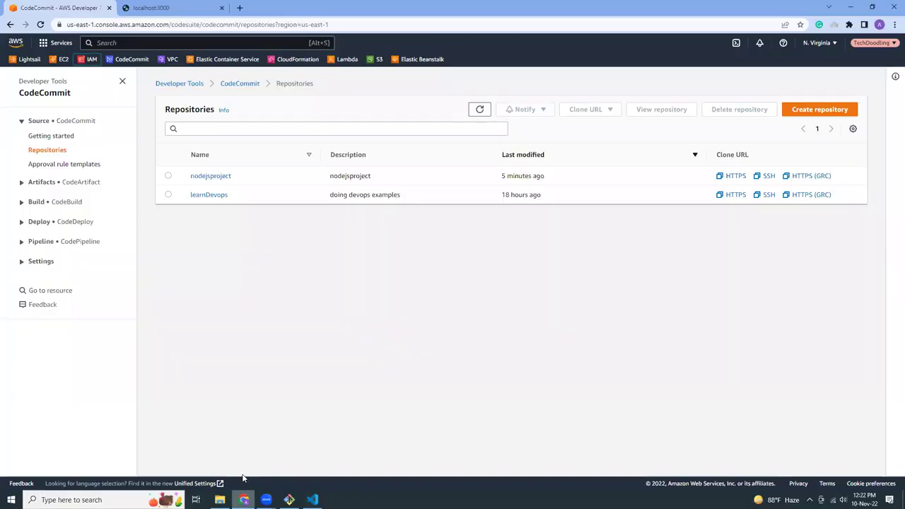
{"action": "left_click", "coordinate": [216, 177]}
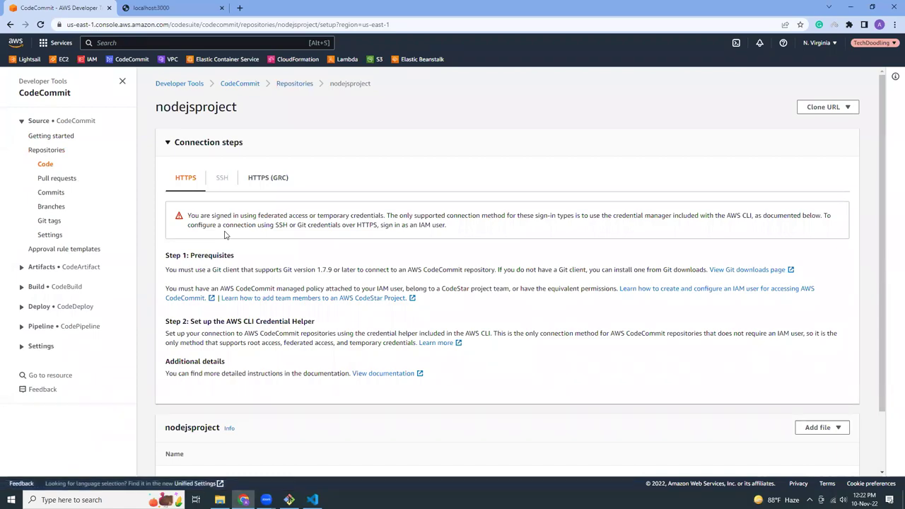
{"action": "key", "text": "alt+Tab"}
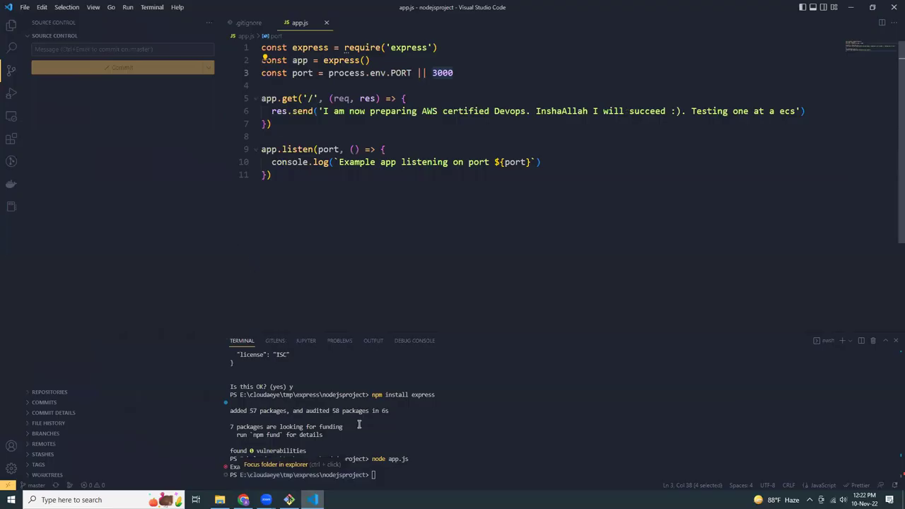
{"action": "left_click", "coordinate": [394, 473]}
{"action": "type", "text": "git push"}
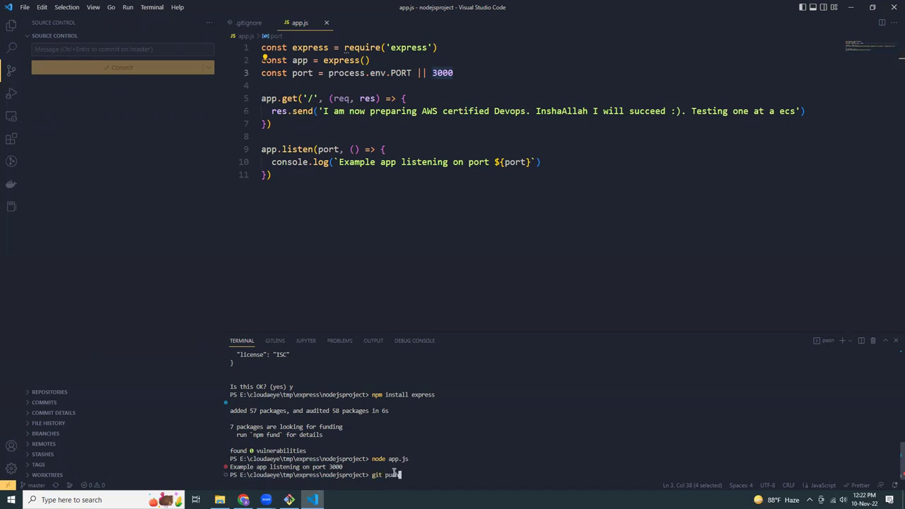
{"action": "key", "text": "Return"}
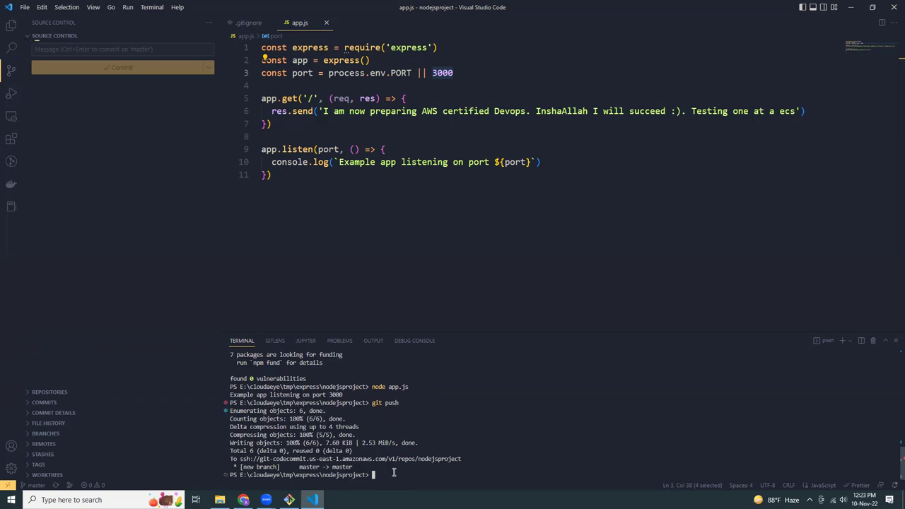
Switch to Chrome and check the pushed files in the code view of the nodejsproject repository
{"action": "left_click", "coordinate": [243, 500]}
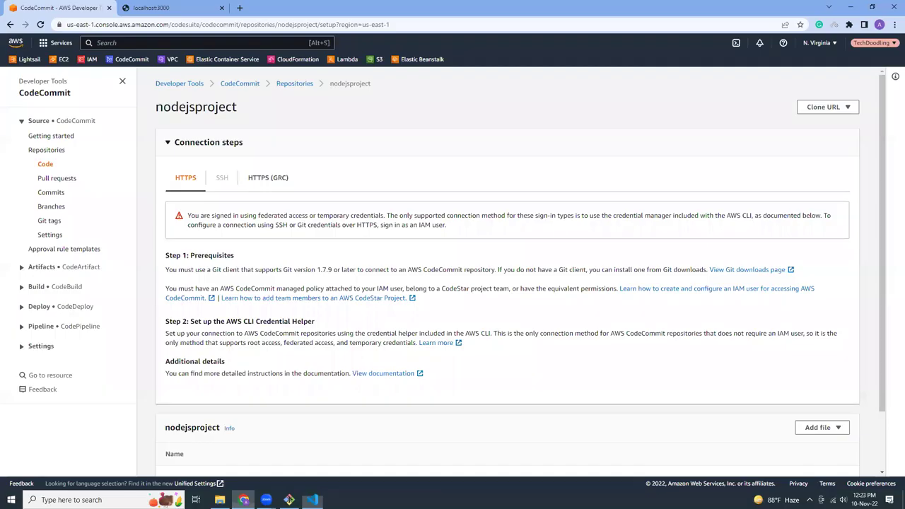
{"action": "left_click", "coordinate": [56, 193]}
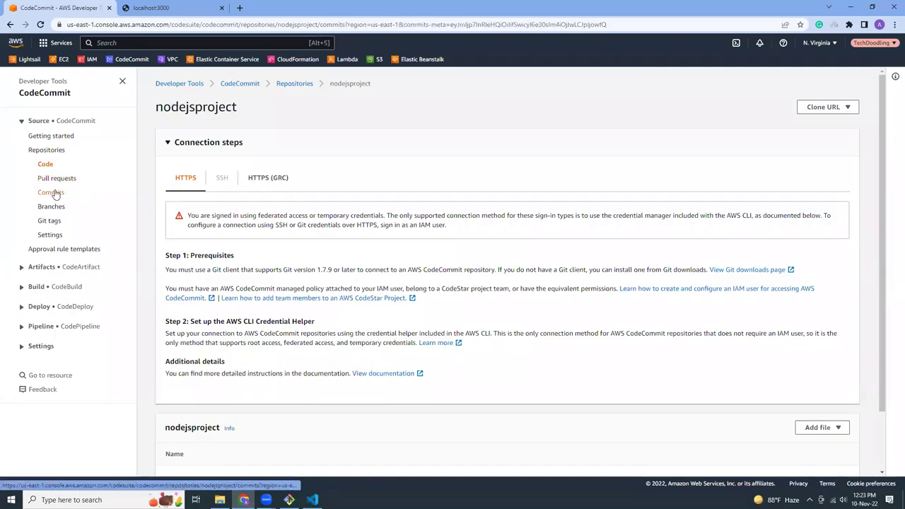
{"action": "left_click", "coordinate": [44, 165]}
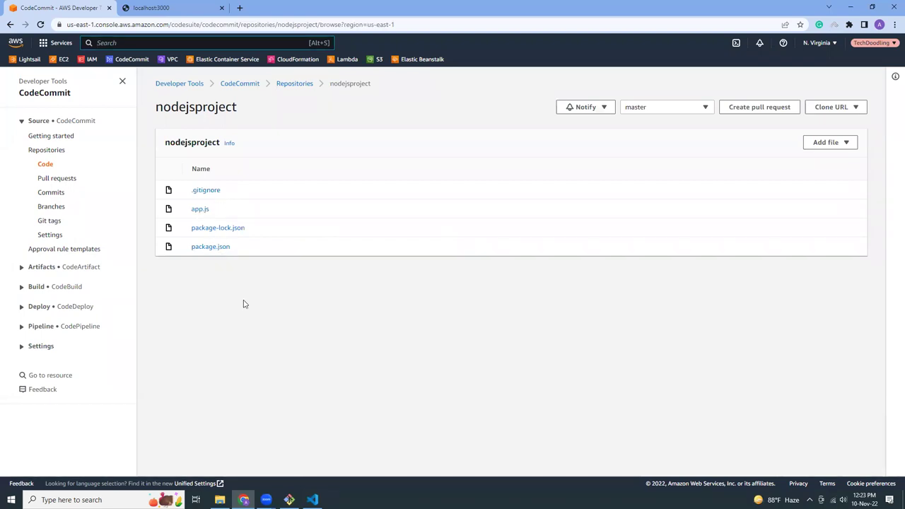
Open Elastic Beanstalk in a new tab, close the localhost tab, and start a new web application named "nodjsapp"
{"action": "middle_click", "coordinate": [414, 62]}
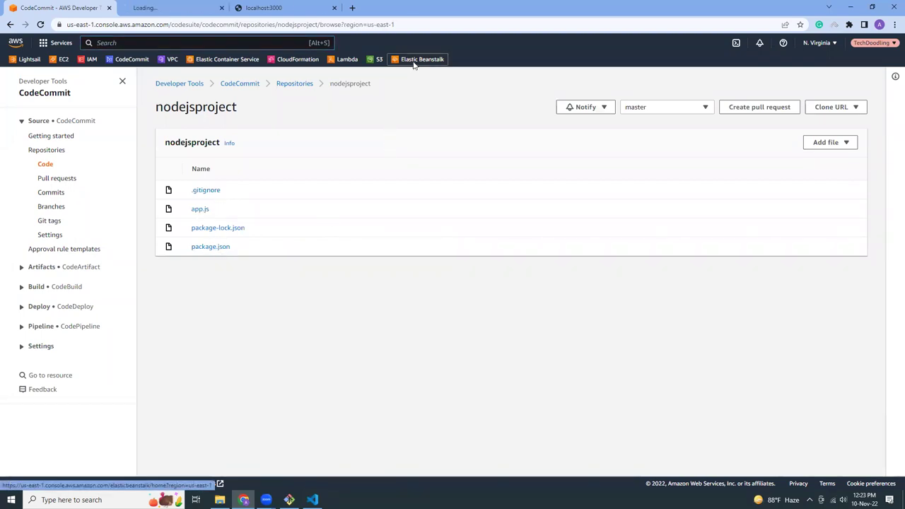
{"action": "left_click", "coordinate": [334, 8]}
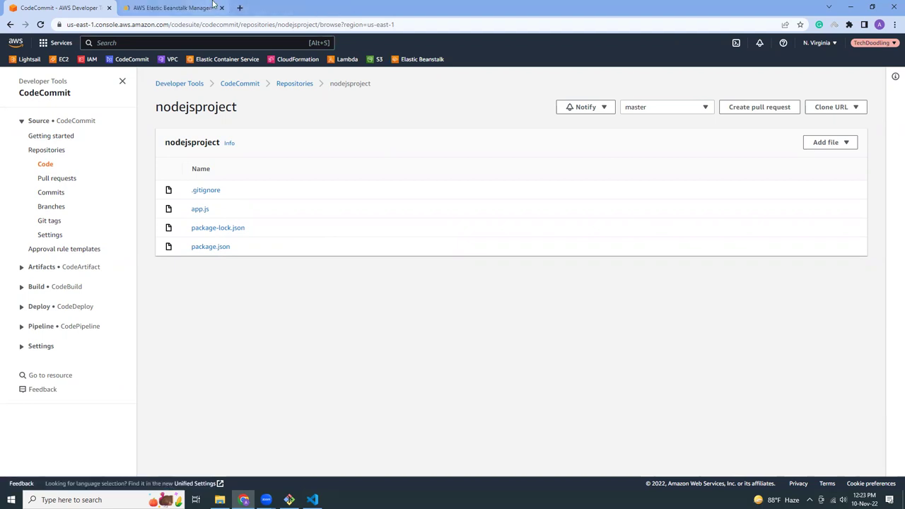
{"action": "left_click", "coordinate": [213, 7]}
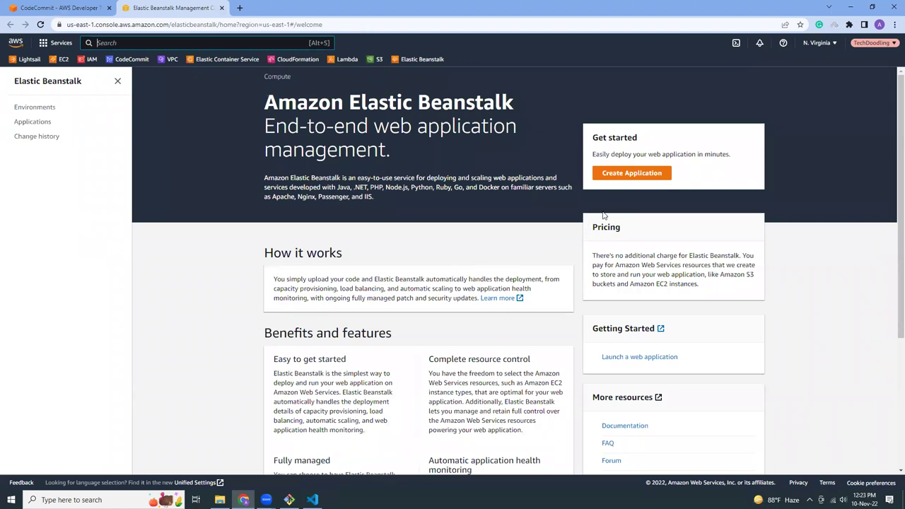
{"action": "left_click", "coordinate": [632, 173]}
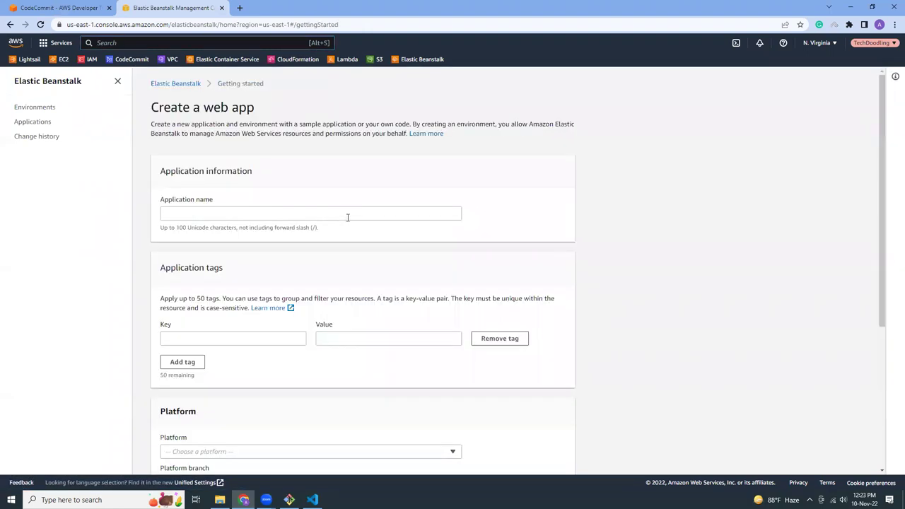
{"action": "left_click", "coordinate": [348, 217]}
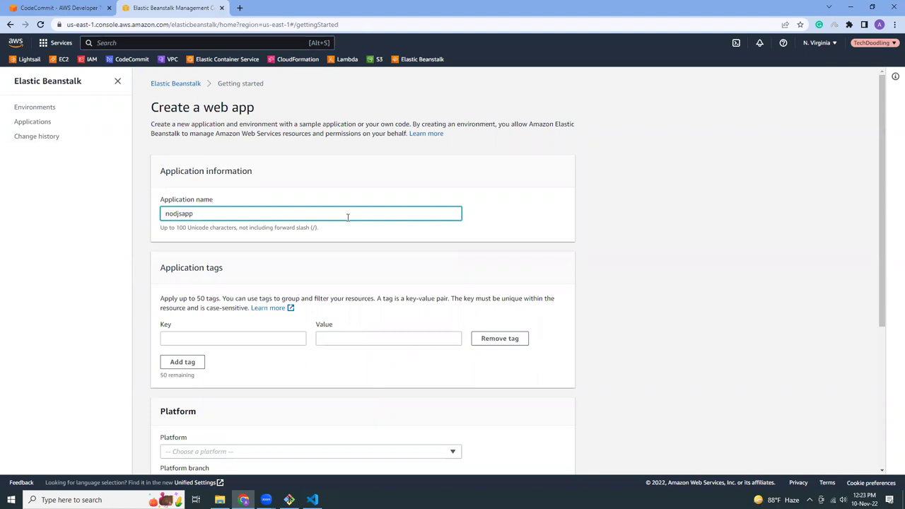
{"action": "left_click", "coordinate": [622, 290]}
Add an application tag with the key "platform" and the value "nodejs"
{"action": "scroll", "coordinate": [429, 303], "scroll_direction": "down", "scroll_amount": 2}
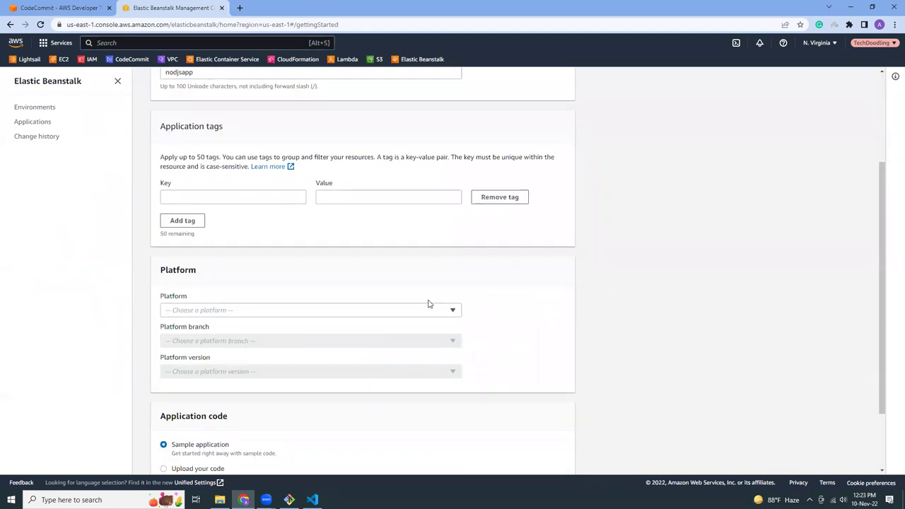
{"action": "left_click", "coordinate": [235, 200]}
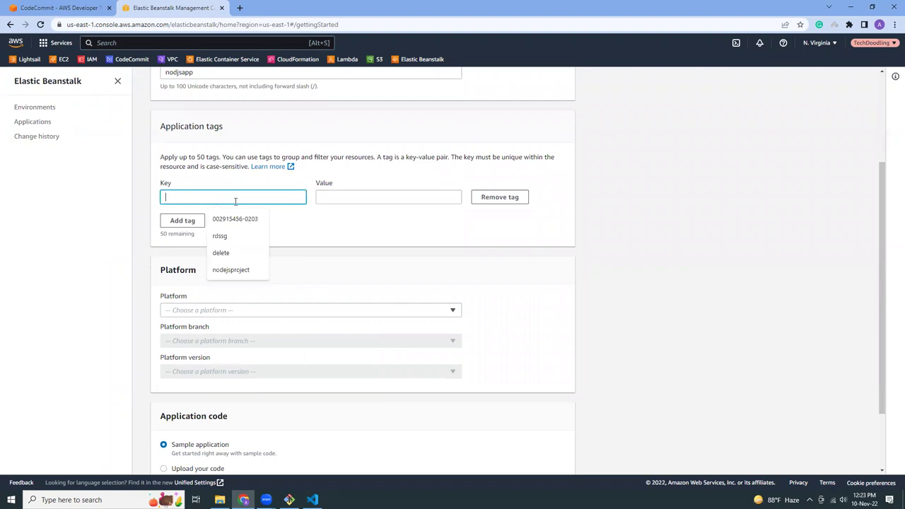
{"action": "type", "text": "platform"}
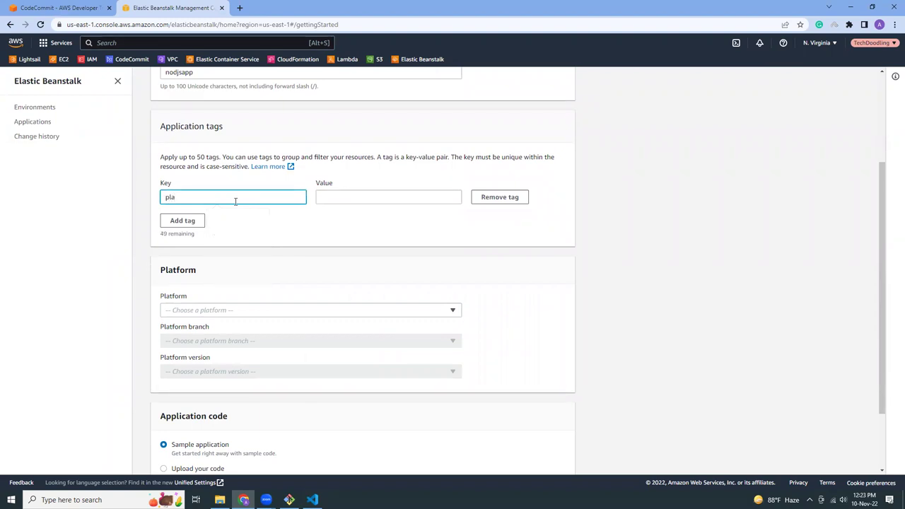
{"action": "key", "text": "Tab"}
{"action": "type", "text": "nodejs"}
{"action": "left_click", "coordinate": [581, 252]}
Choose the Node.js platform with the branch Node.js 16 running on 64bit Amazon Linux 2, and create the application
{"action": "scroll", "coordinate": [626, 295], "scroll_direction": "down", "scroll_amount": 2}
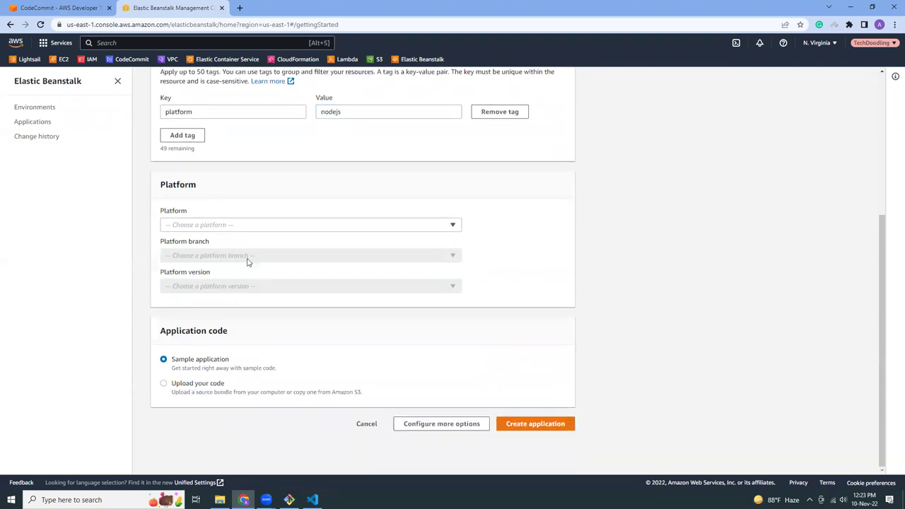
{"action": "left_click", "coordinate": [205, 225]}
{"action": "left_click", "coordinate": [193, 311]}
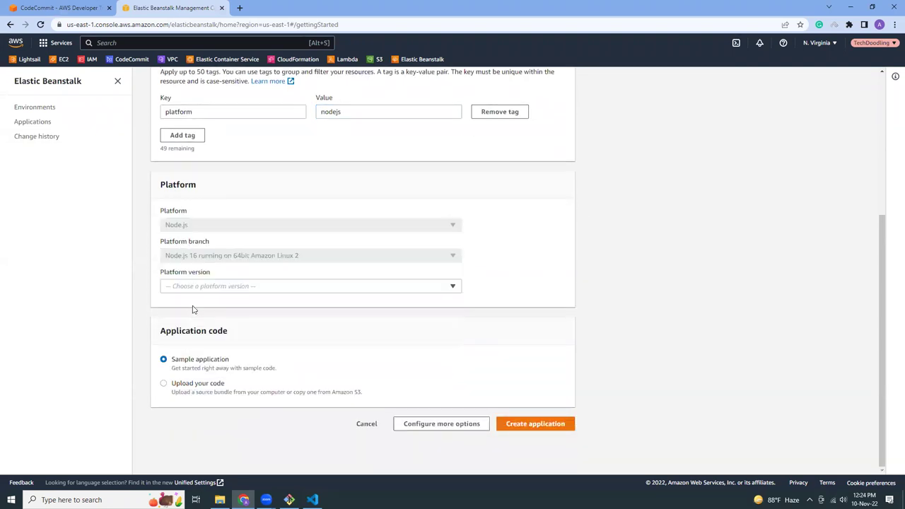
{"action": "left_click", "coordinate": [203, 259]}
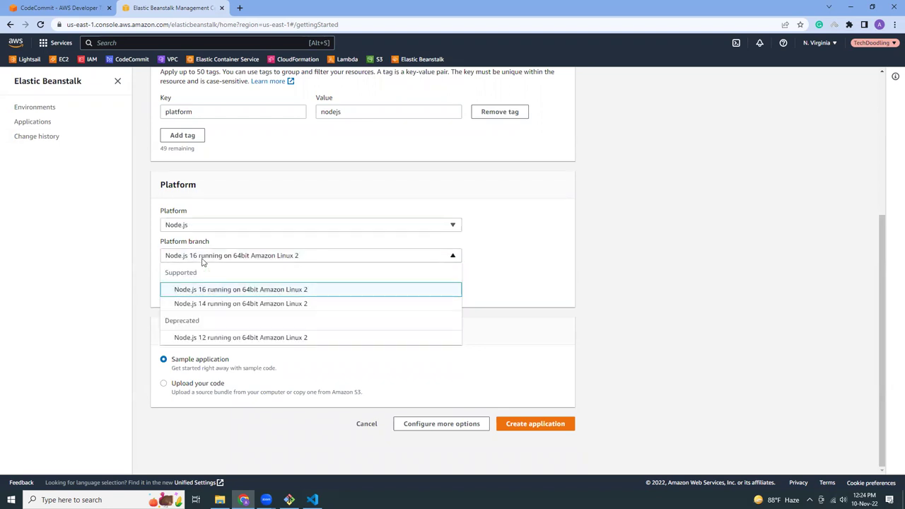
{"action": "left_click", "coordinate": [211, 291]}
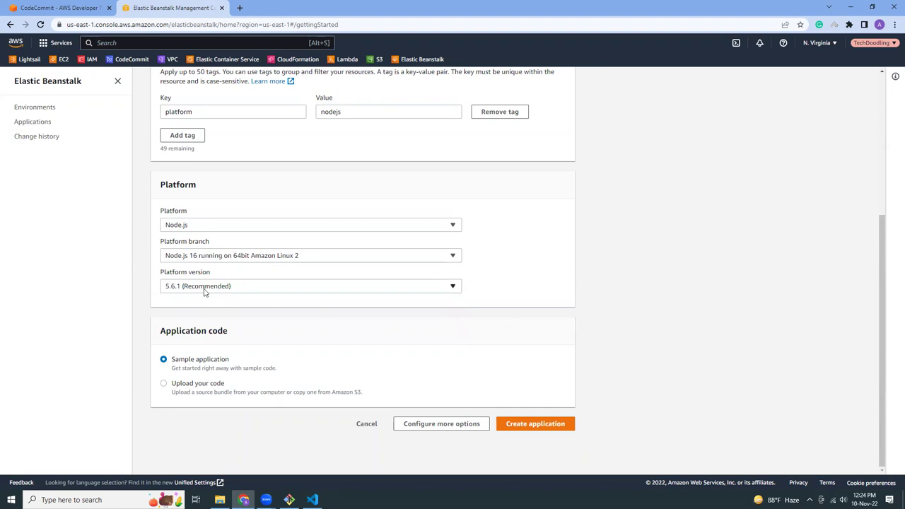
{"action": "left_click", "coordinate": [532, 424]}
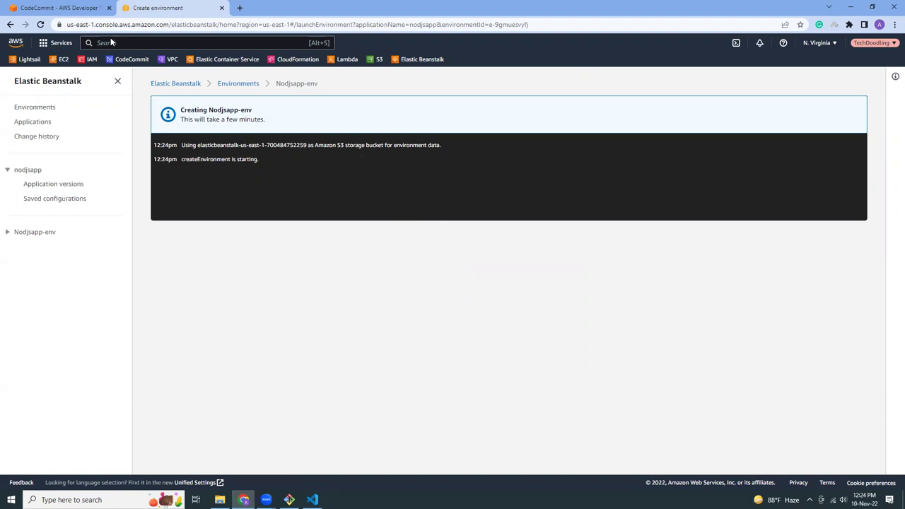
Start a new pipeline from the CodePipeline section of the Developer Tools tab, name it "nodejsapp" and continue to the source stage
{"action": "left_click", "coordinate": [81, 15]}
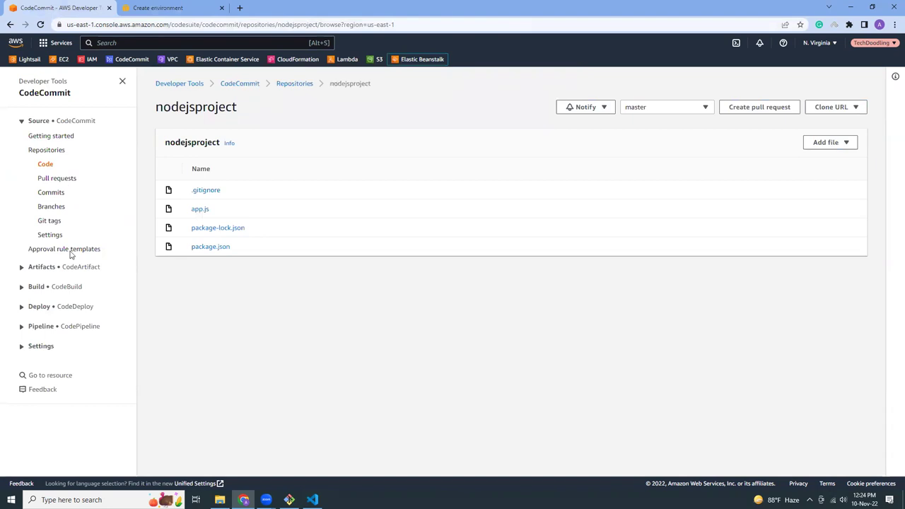
{"action": "left_click", "coordinate": [62, 327]}
{"action": "left_click", "coordinate": [42, 356]}
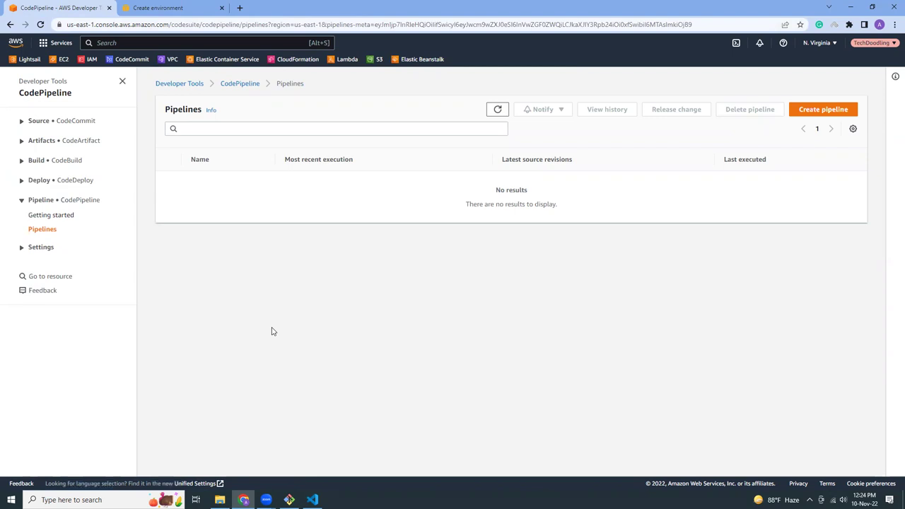
{"action": "left_click", "coordinate": [823, 113]}
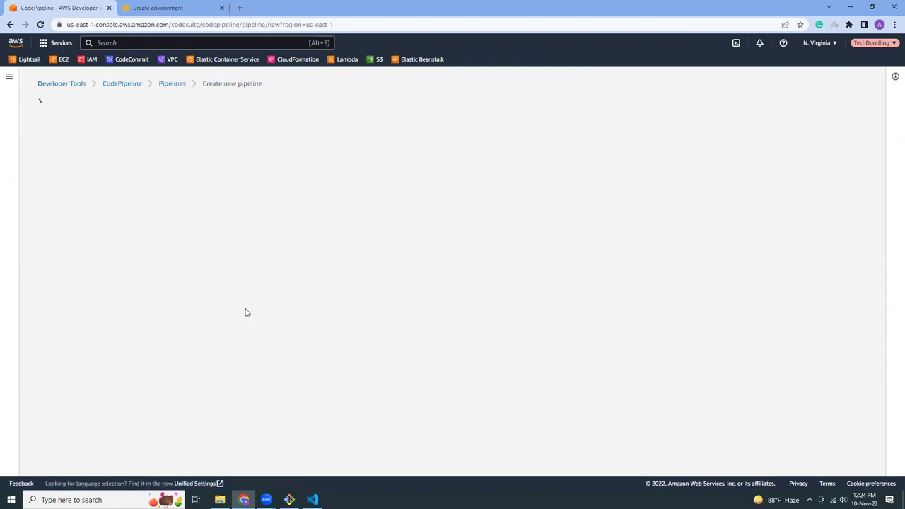
{"action": "left_click", "coordinate": [247, 186]}
{"action": "type", "text": "n"}
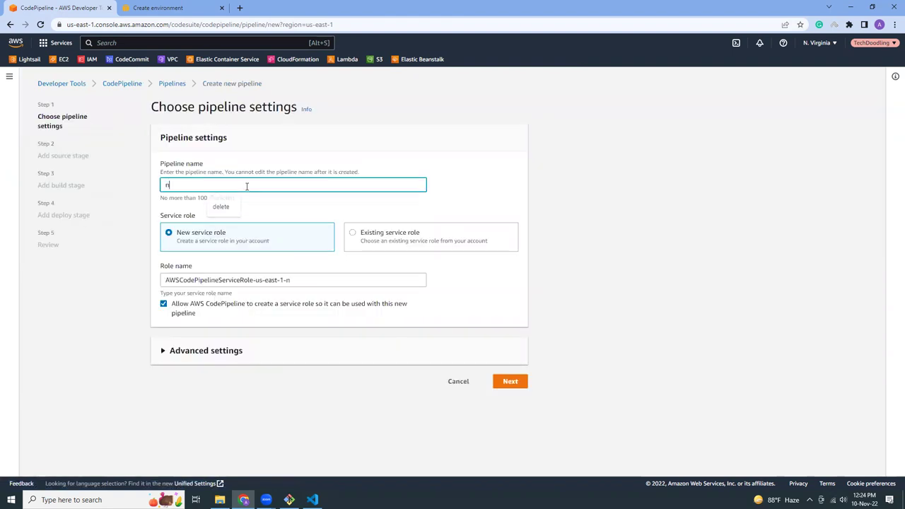
{"action": "type", "text": "odejsapp"}
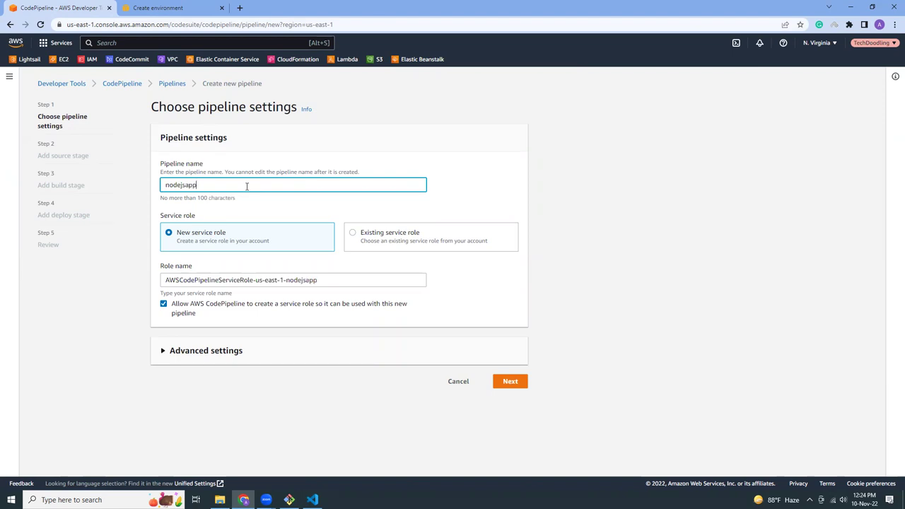
{"action": "left_click", "coordinate": [509, 386]}
Set the pipeline source to AWS CodeCommit with repository nodejsproject and branch master, and skip the build stage
{"action": "left_click", "coordinate": [210, 188]}
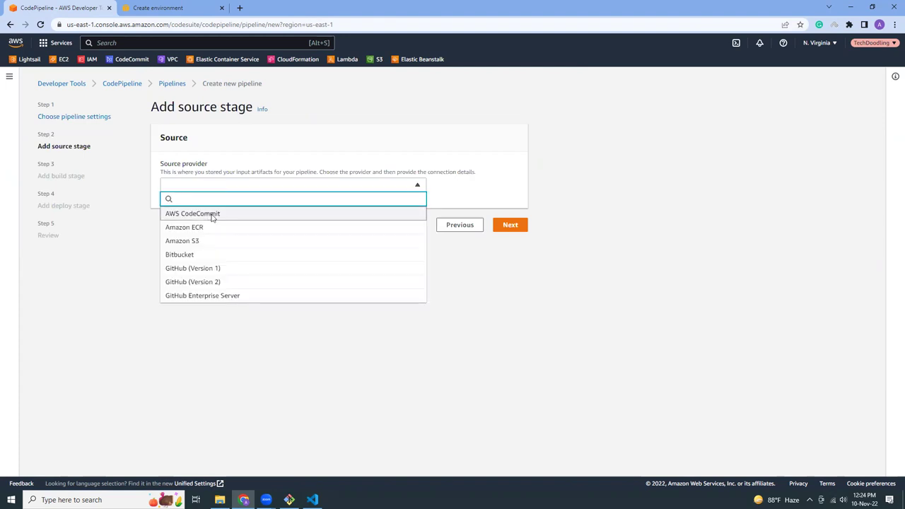
{"action": "left_click", "coordinate": [211, 216]}
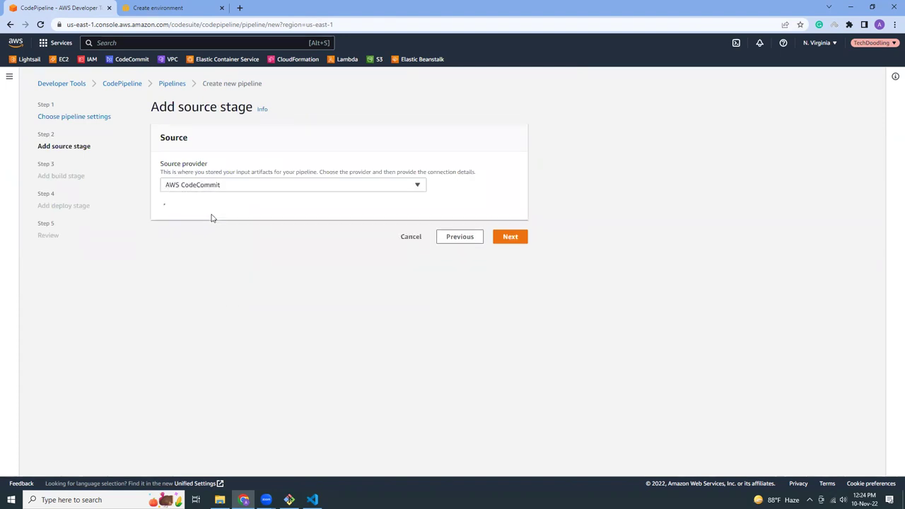
{"action": "left_click", "coordinate": [212, 224]}
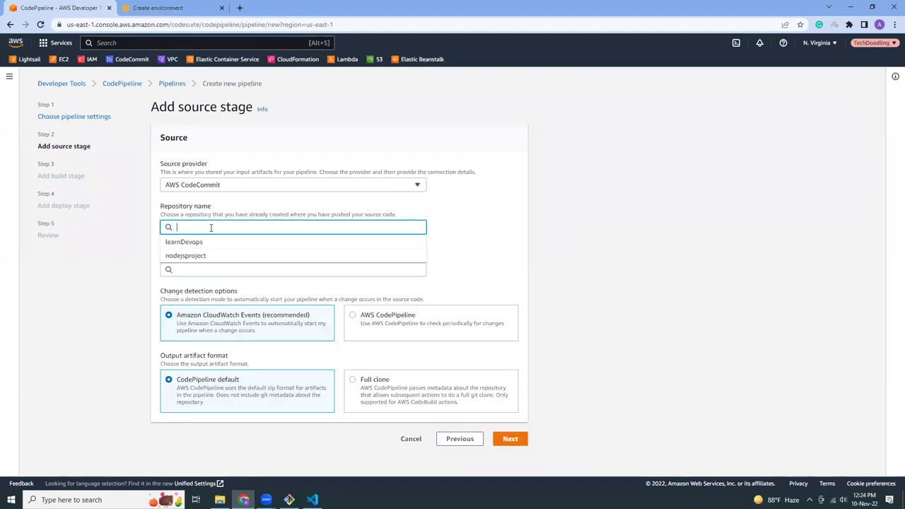
{"action": "left_click", "coordinate": [212, 257]}
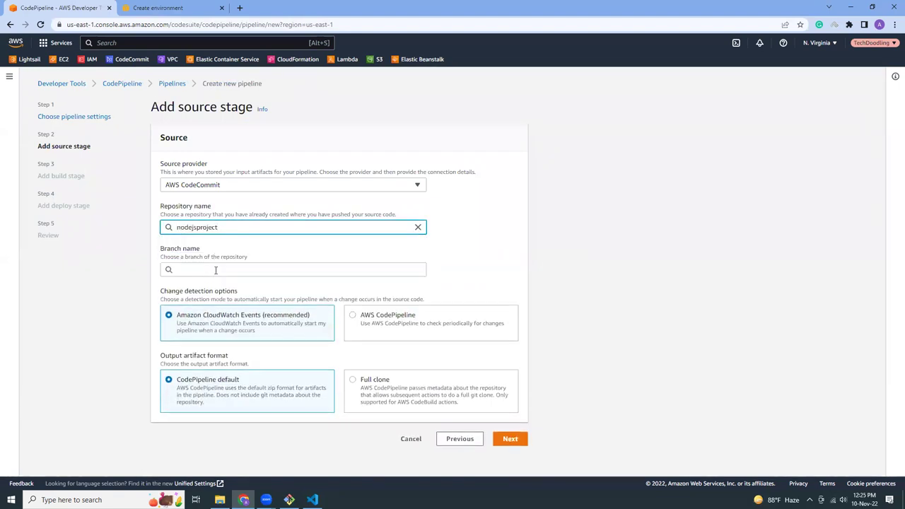
{"action": "left_click", "coordinate": [216, 270]}
{"action": "left_click", "coordinate": [217, 287]}
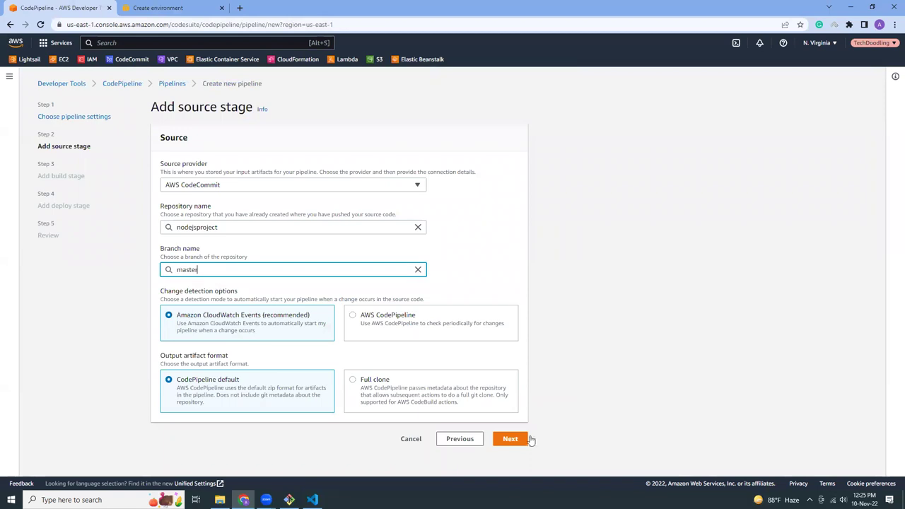
{"action": "left_click", "coordinate": [523, 439]}
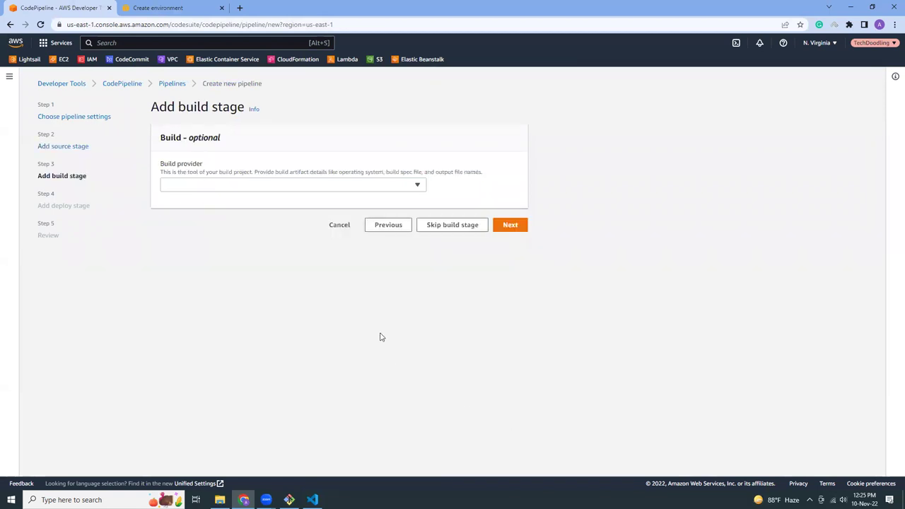
{"action": "left_click", "coordinate": [462, 227]}
{"action": "left_click", "coordinate": [573, 292]}
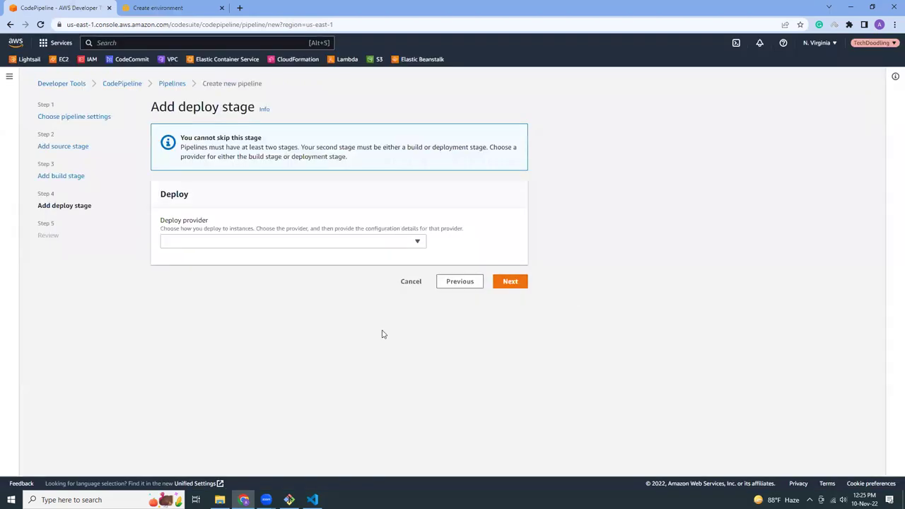
Set the deploy stage to AWS Elastic Beanstalk with application nodjsapp and environment Nodjsapp-env, and check the environment's creation progress
{"action": "left_click", "coordinate": [225, 243]}
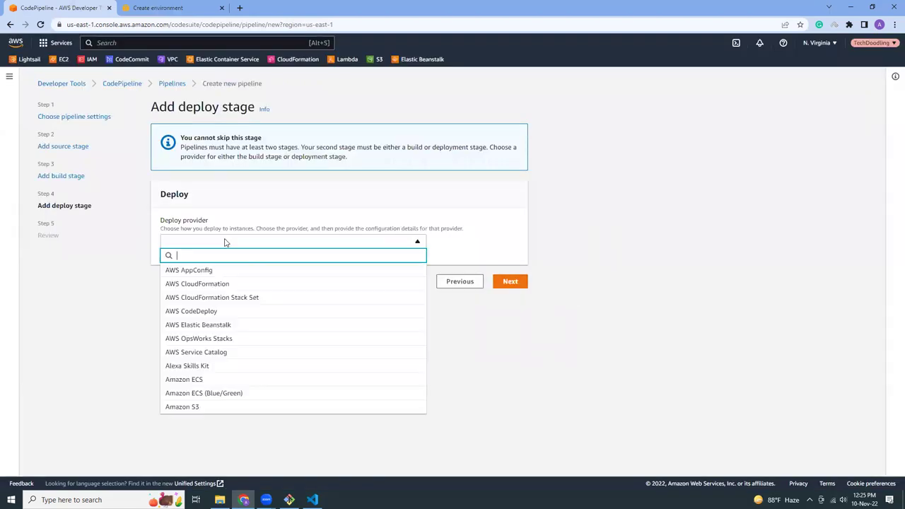
{"action": "left_click", "coordinate": [223, 325]}
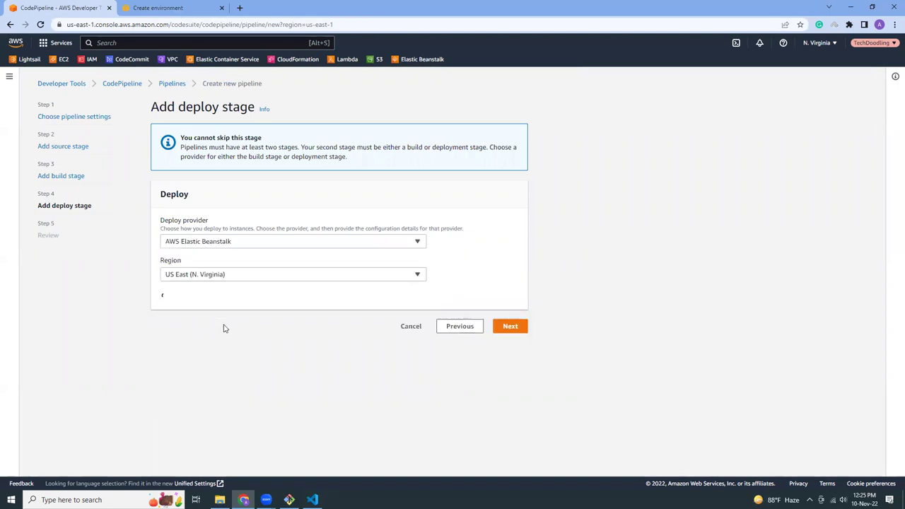
{"action": "left_click", "coordinate": [223, 324]}
{"action": "left_click", "coordinate": [221, 339]}
{"action": "left_click", "coordinate": [219, 374]}
{"action": "left_click", "coordinate": [217, 392]}
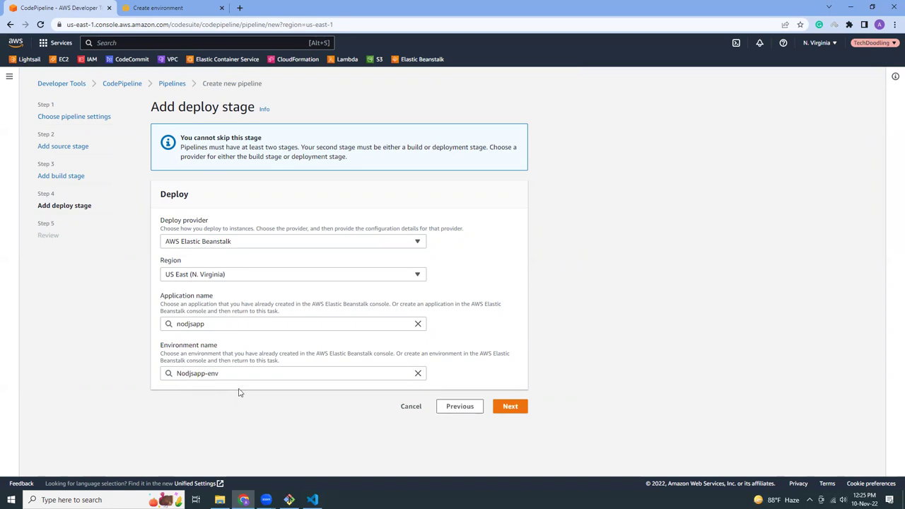
{"action": "left_click", "coordinate": [172, 6]}
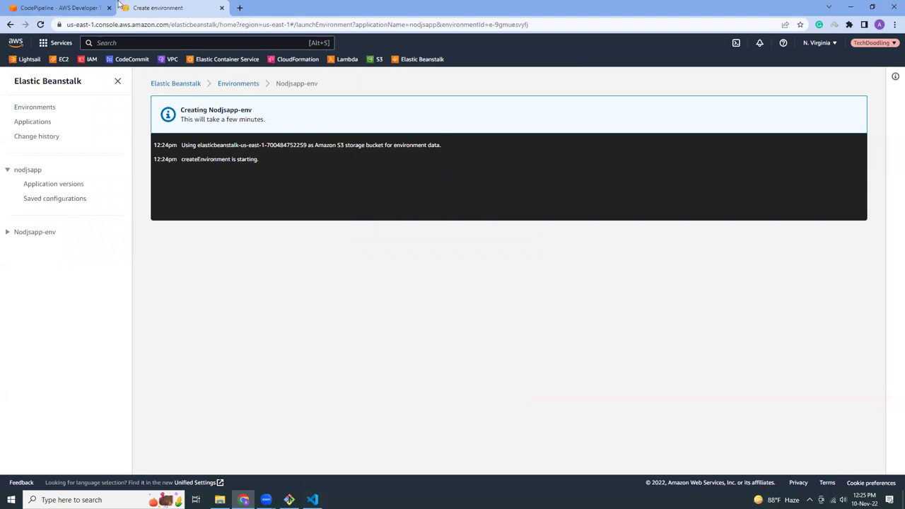
{"action": "left_click", "coordinate": [97, 5]}
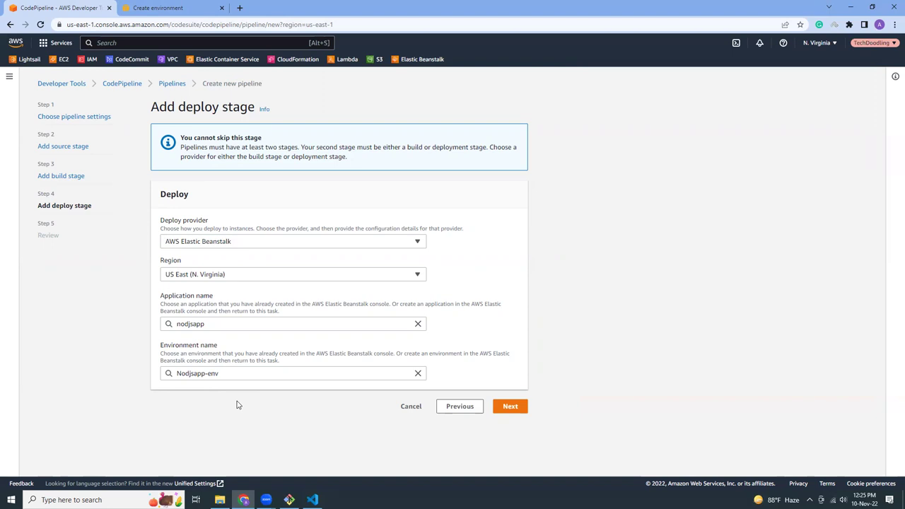
Review the stage settings and create the pipeline, and check the creation log of Nodjsapp-env in Elastic Beanstalk
{"action": "left_click", "coordinate": [515, 407]}
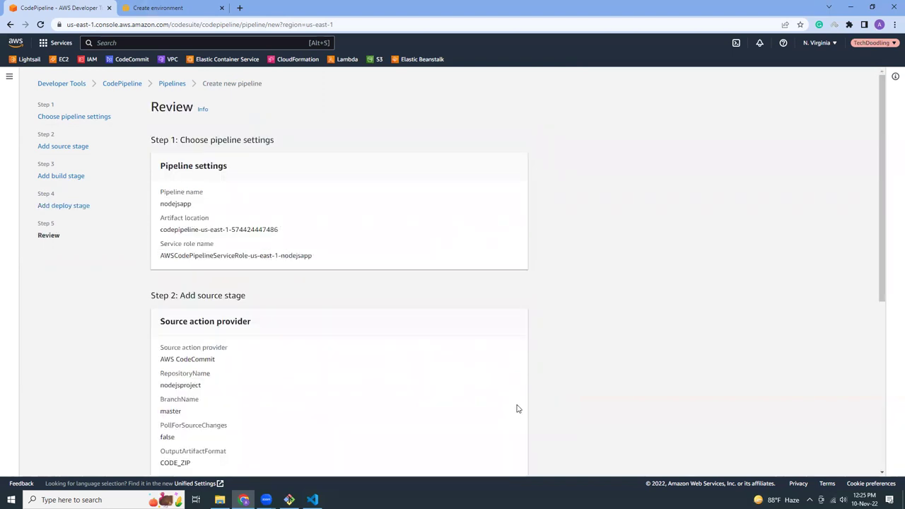
{"action": "scroll", "coordinate": [289, 337], "scroll_direction": "down", "scroll_amount": 3}
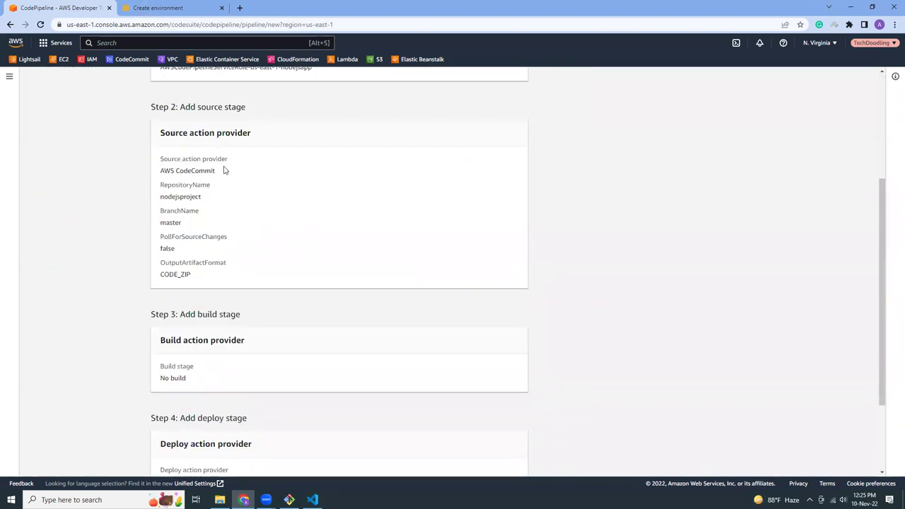
{"action": "scroll", "coordinate": [257, 246], "scroll_direction": "down", "scroll_amount": 3}
{"action": "scroll", "coordinate": [258, 247], "scroll_direction": "up", "scroll_amount": 6}
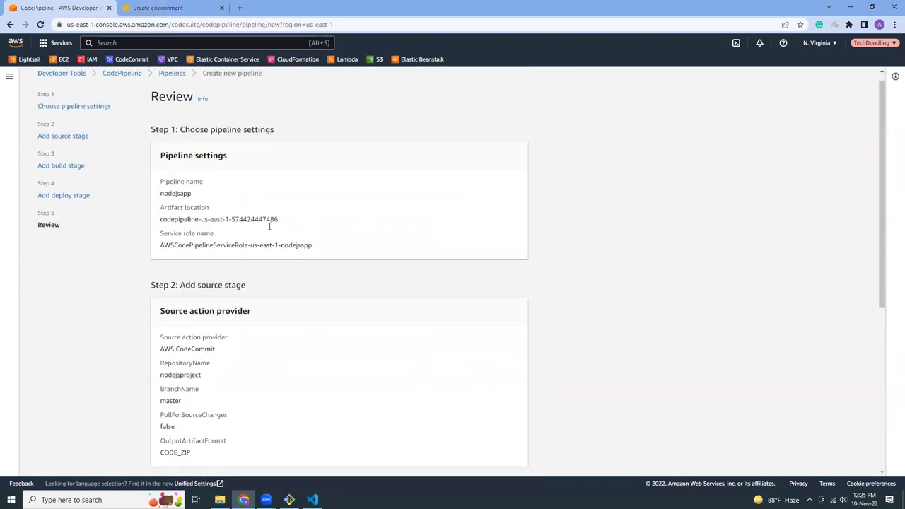
{"action": "scroll", "coordinate": [269, 227], "scroll_direction": "down", "scroll_amount": 6}
{"action": "left_click", "coordinate": [488, 451]}
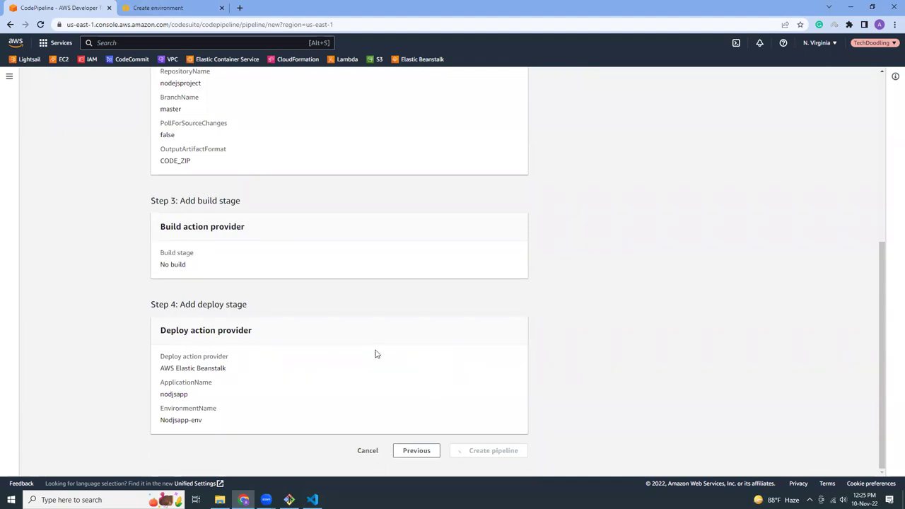
{"action": "left_click", "coordinate": [174, 6]}
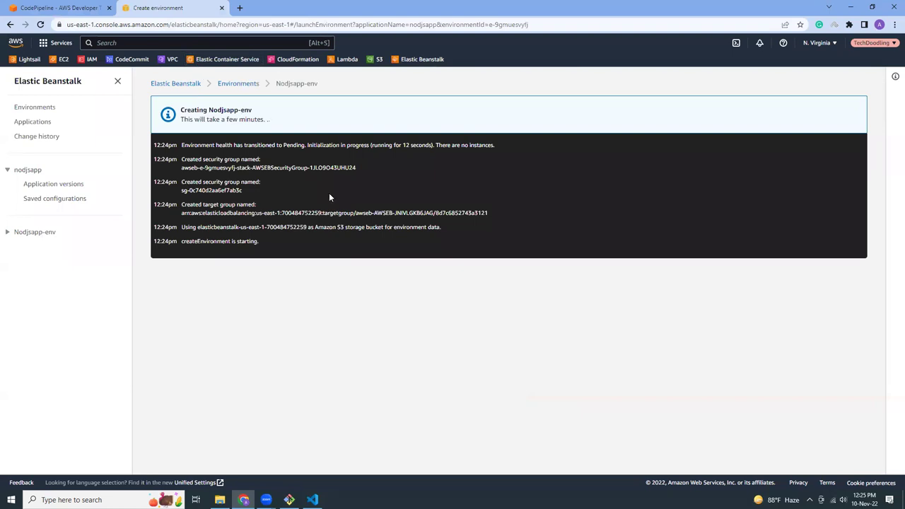
Check the stage status of the nodejsapp pipeline against the creation progress of Nodjsapp-env in Elastic Beanstalk
{"action": "left_click", "coordinate": [51, 6]}
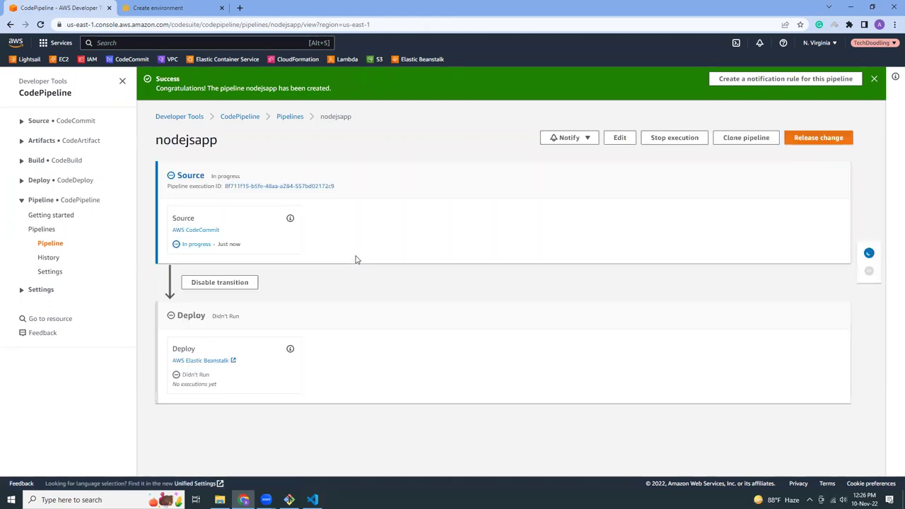
{"action": "left_click", "coordinate": [179, 4]}
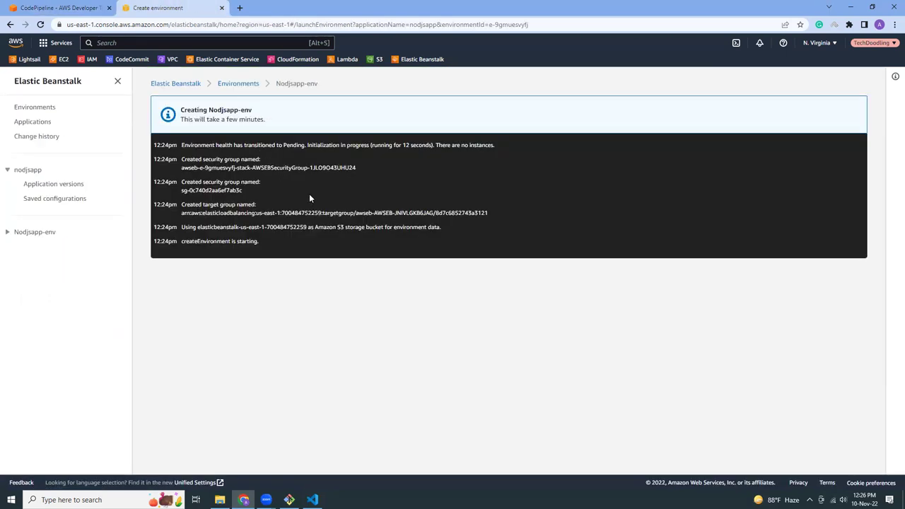
{"action": "triple_click", "coordinate": [273, 248]}
{"action": "left_click", "coordinate": [273, 246]}
{"action": "left_click_drag", "start_coordinate": [194, 119], "coordinate": [263, 120]}
{"action": "left_click", "coordinate": [301, 203]}
{"action": "scroll", "coordinate": [302, 203], "scroll_direction": "down", "scroll_amount": 1}
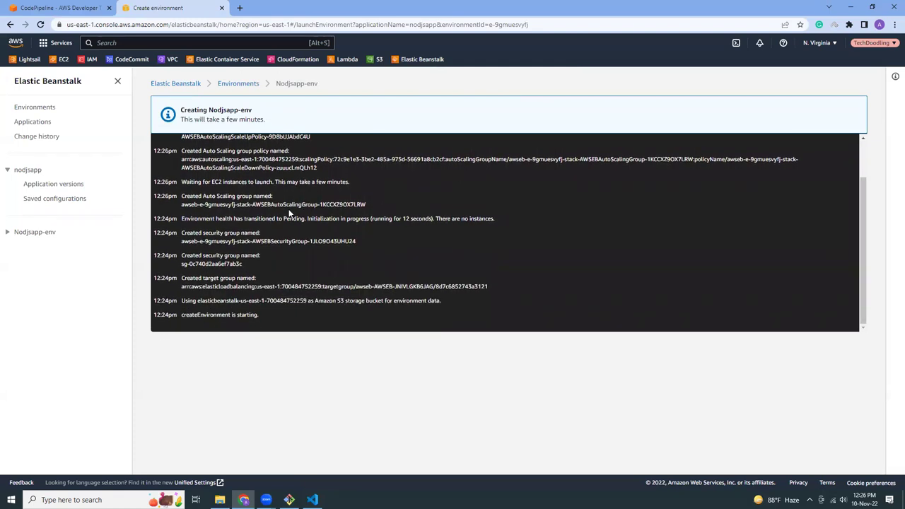
{"action": "left_click", "coordinate": [37, 7]}
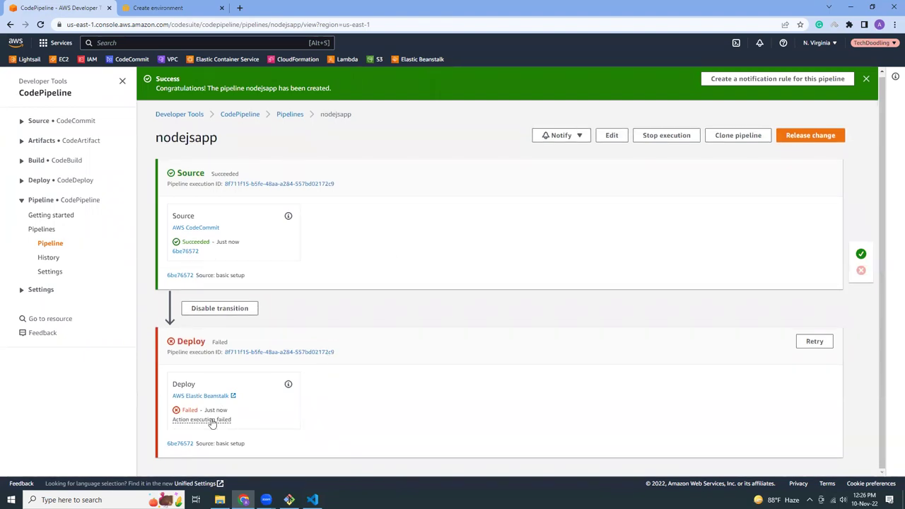
{"action": "left_click", "coordinate": [212, 8]}
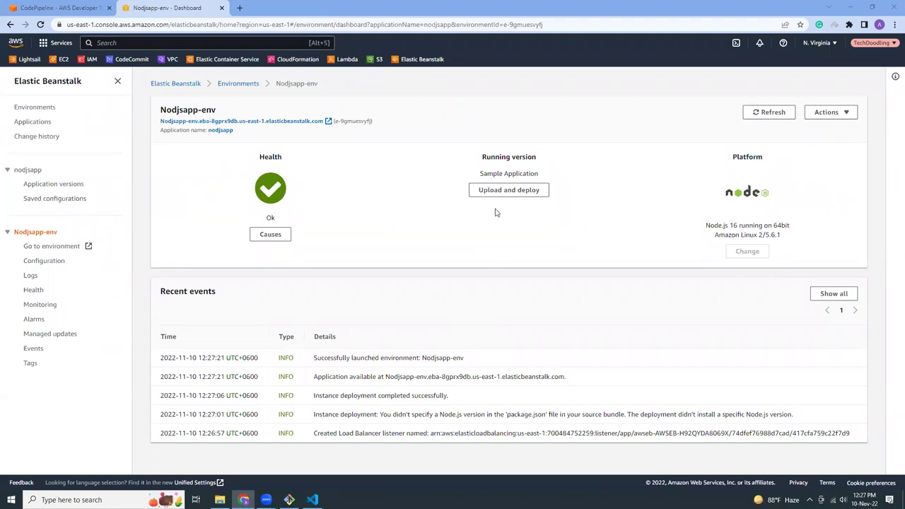
Retry the Deploy stage of the nodejsapp pipeline and dismiss the notification banners
{"action": "left_click", "coordinate": [66, 8]}
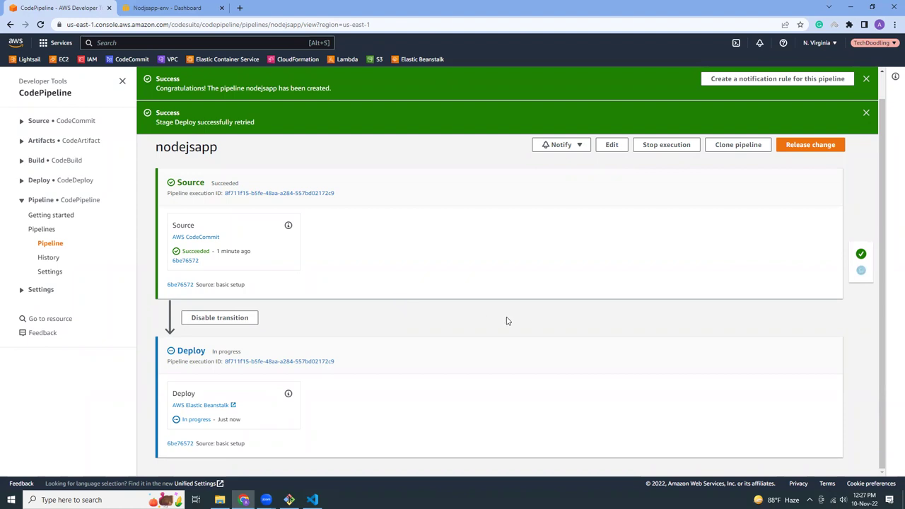
{"action": "left_click", "coordinate": [867, 79]}
{"action": "left_click", "coordinate": [874, 79]}
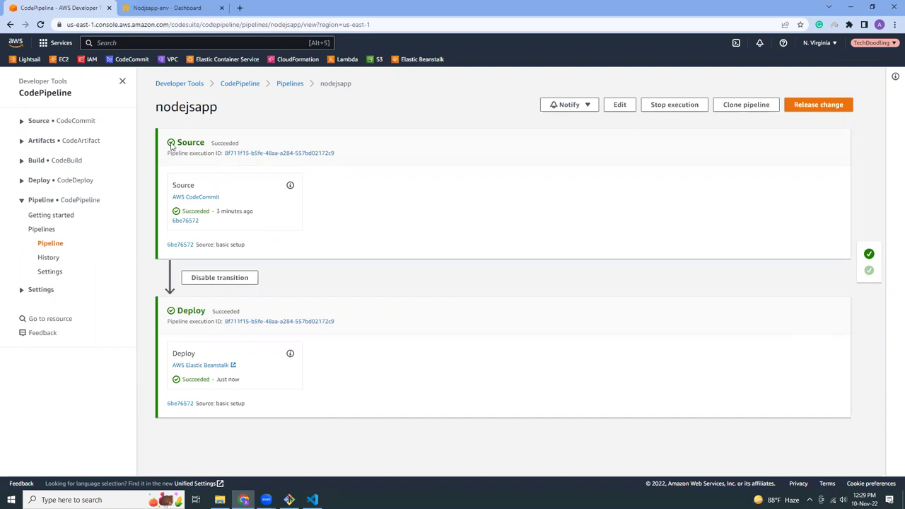
Reload the Nodjsapp-env dashboard, open the environment's URL and read the message served by the app
{"action": "left_click", "coordinate": [189, 8]}
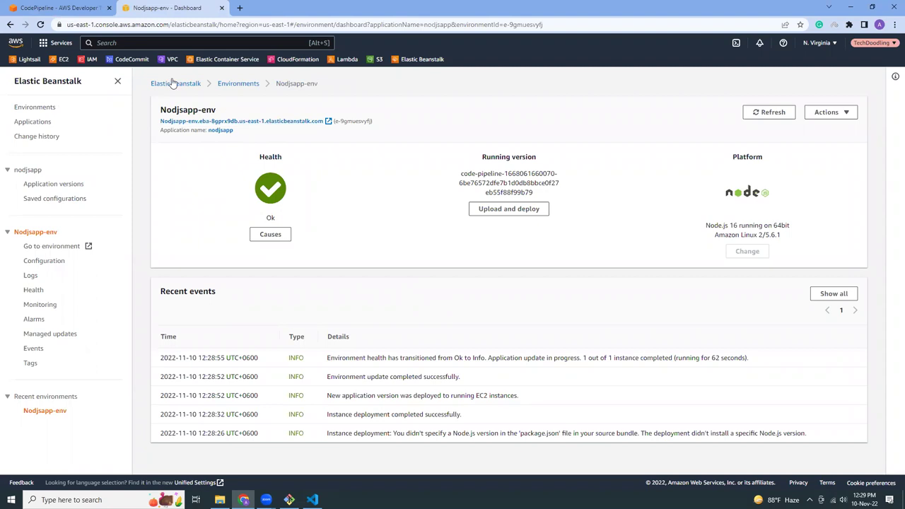
{"action": "key", "text": "F5"}
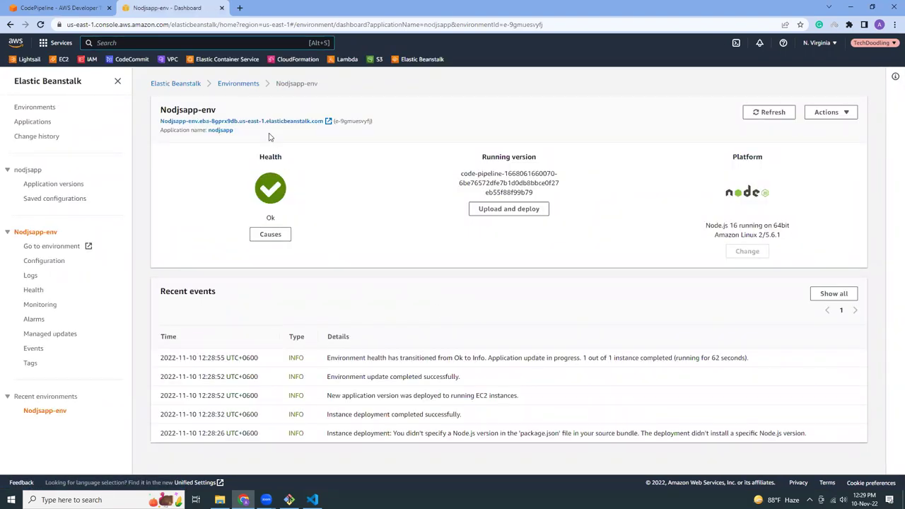
{"action": "left_click", "coordinate": [268, 122]}
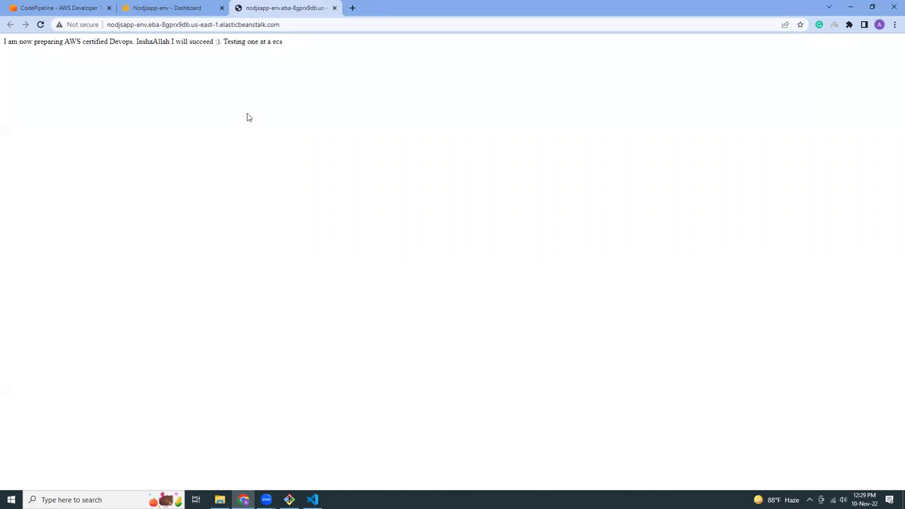
{"action": "left_click_drag", "start_coordinate": [10, 43], "coordinate": [290, 46]}
{"action": "left_click", "coordinate": [292, 46]}
{"action": "left_click_drag", "start_coordinate": [168, 43], "coordinate": [446, 99]}
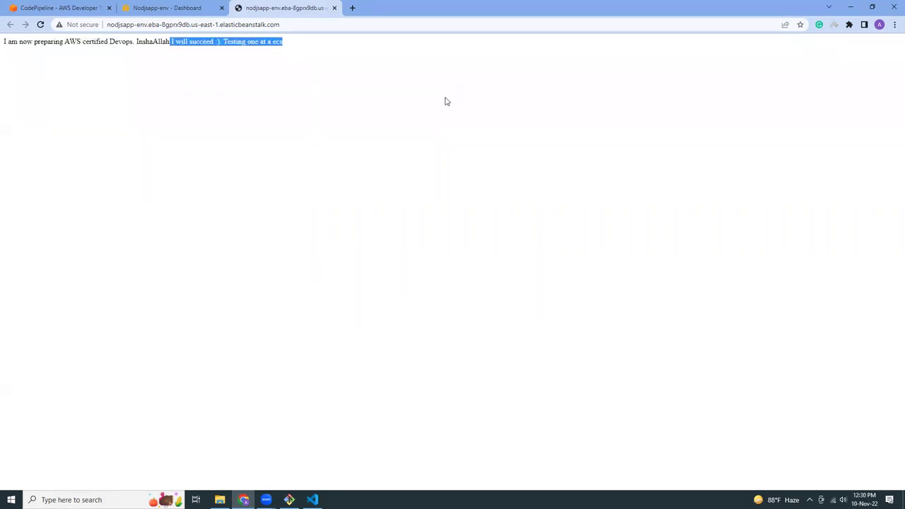
In Visual Studio Code, remove ". Testing one at a ecs" from the res.send message in app.js and save the file
{"action": "left_click", "coordinate": [313, 500]}
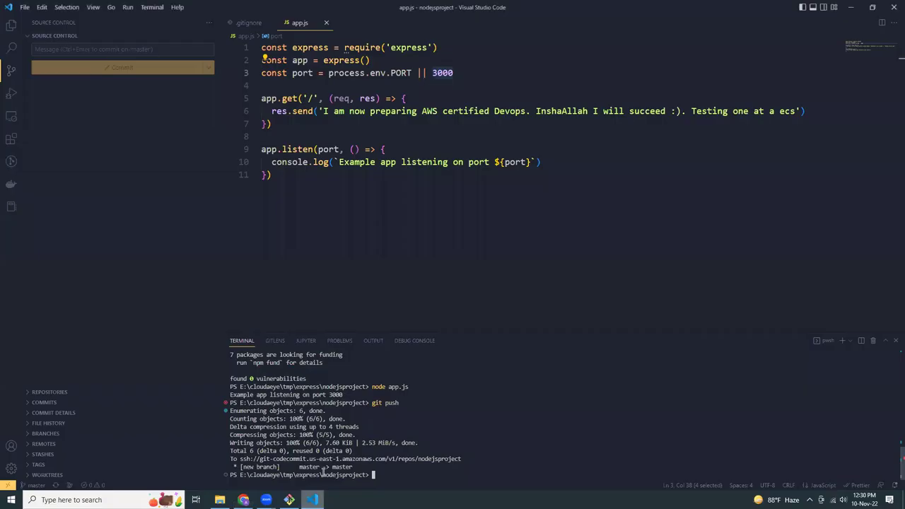
{"action": "left_click_drag", "start_coordinate": [795, 111], "coordinate": [686, 111]}
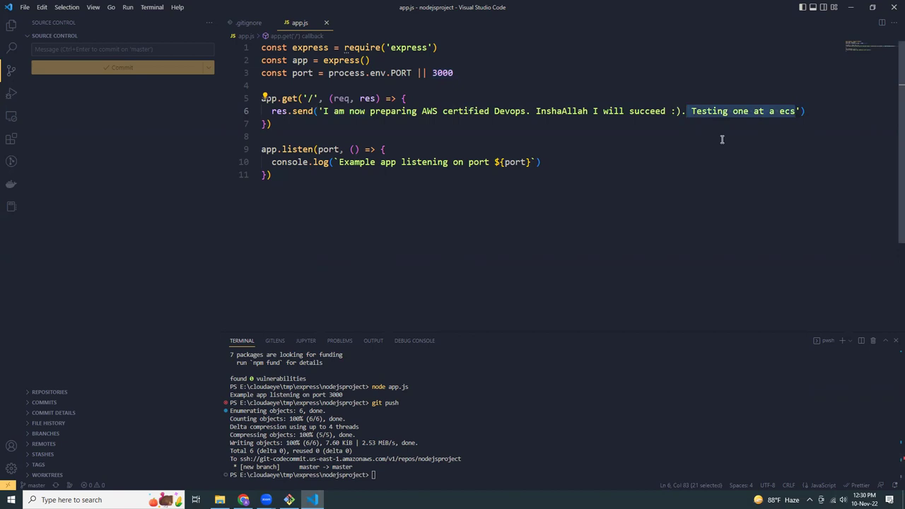
{"action": "key", "text": "BackSpace"}
{"action": "key", "text": "BackSpace"}
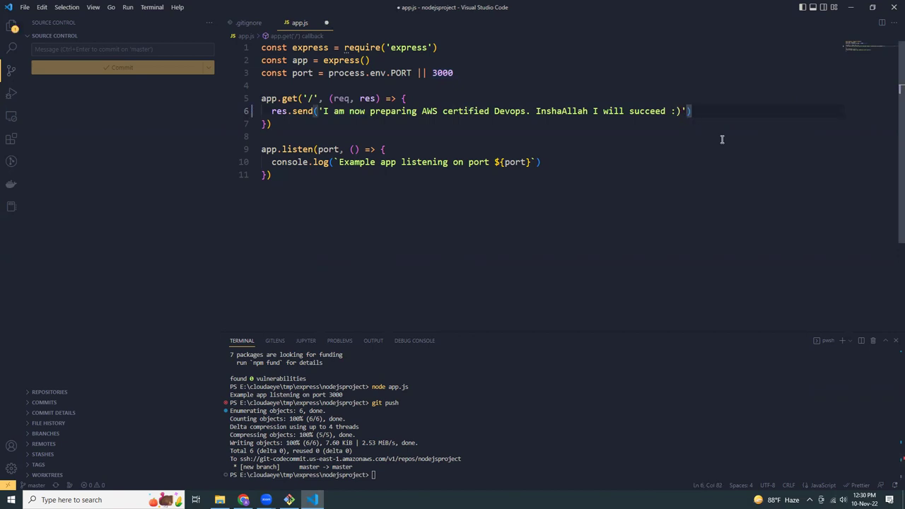
{"action": "key", "text": "ctrl+s"}
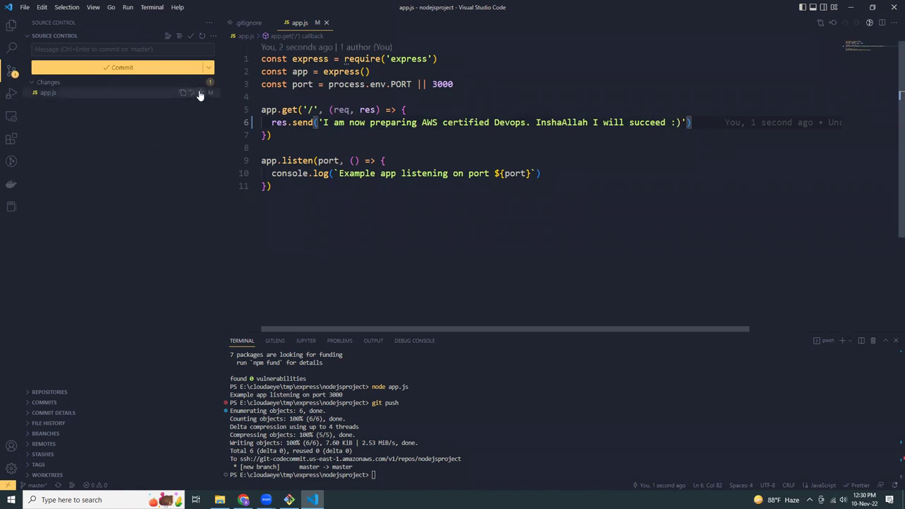
Stage app.js, commit it with the message "message updated" and sync the commit to the remote repository
{"action": "left_click", "coordinate": [174, 50]}
{"action": "type", "text": "me"}
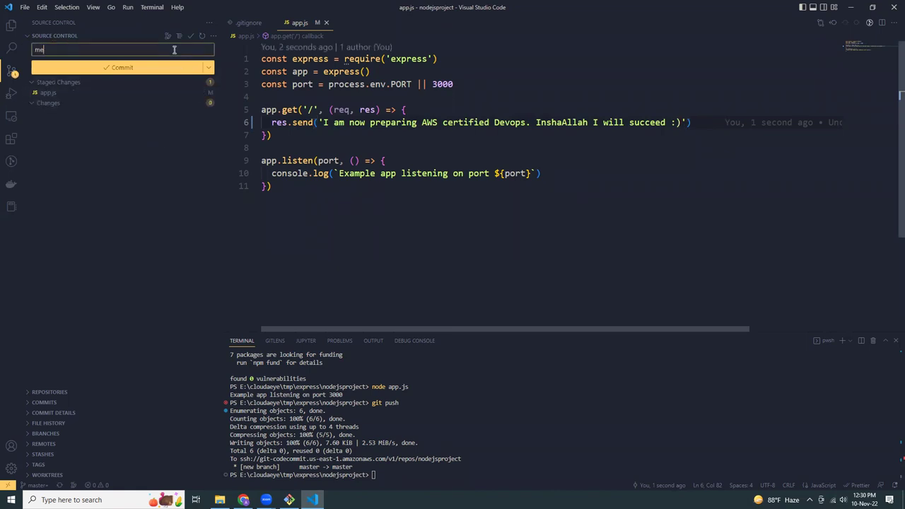
{"action": "type", "text": "ssage updated"}
{"action": "left_click", "coordinate": [123, 68]}
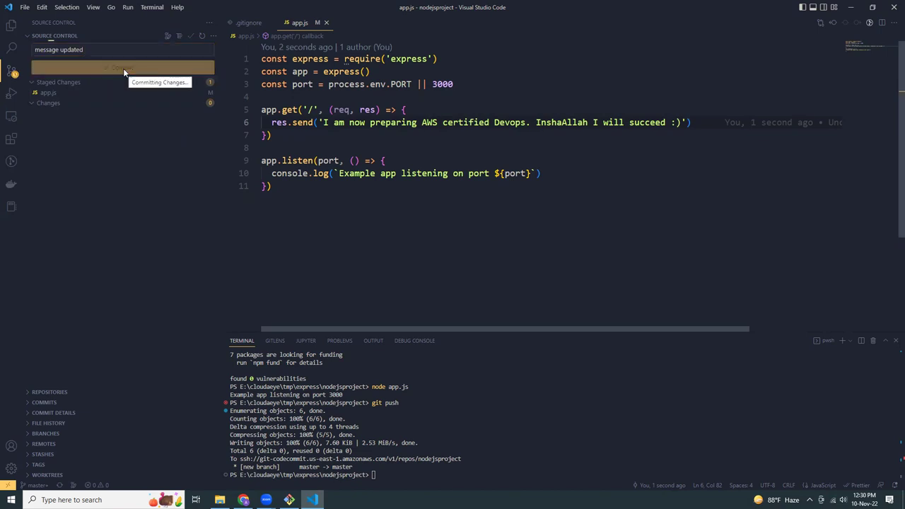
{"action": "left_click", "coordinate": [123, 68]}
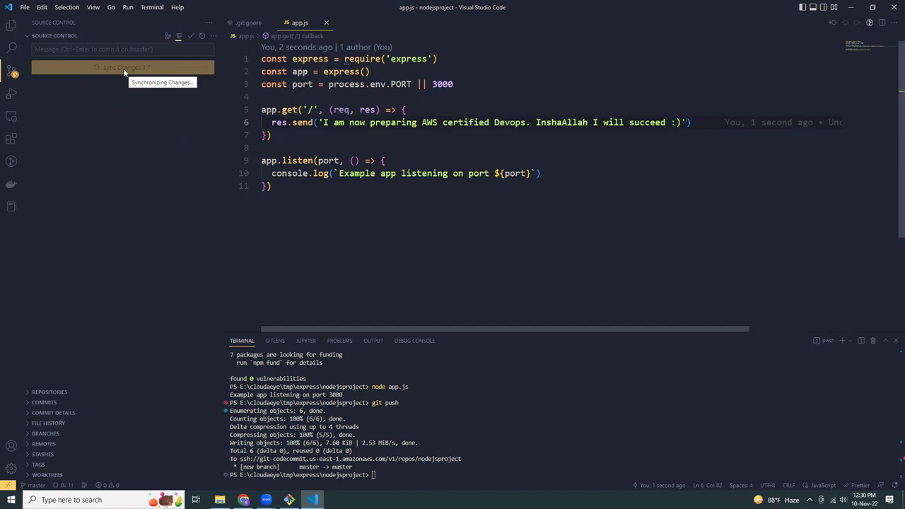
Switch to Chrome and check the Source and Deploy stages of the nodejsapp pipeline for the "message updated" commit
{"action": "mouse_move", "coordinate": [244, 501]}
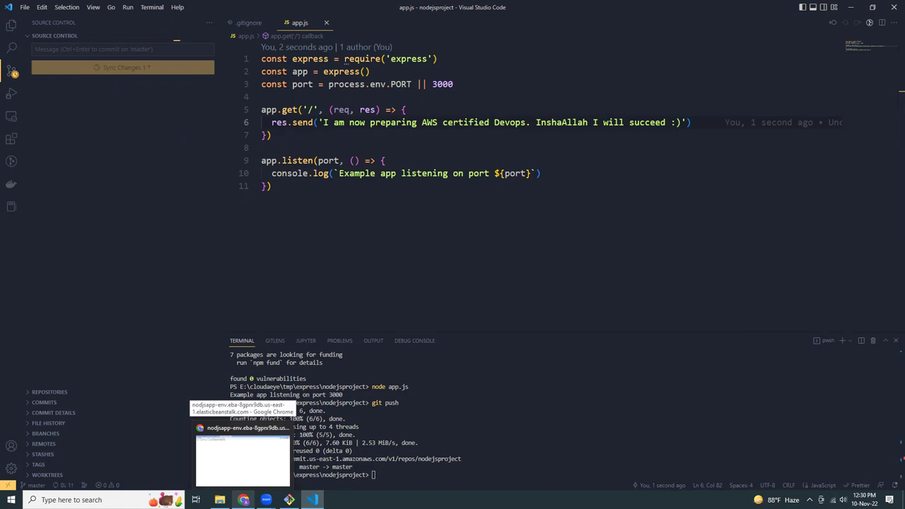
{"action": "left_click", "coordinate": [242, 460]}
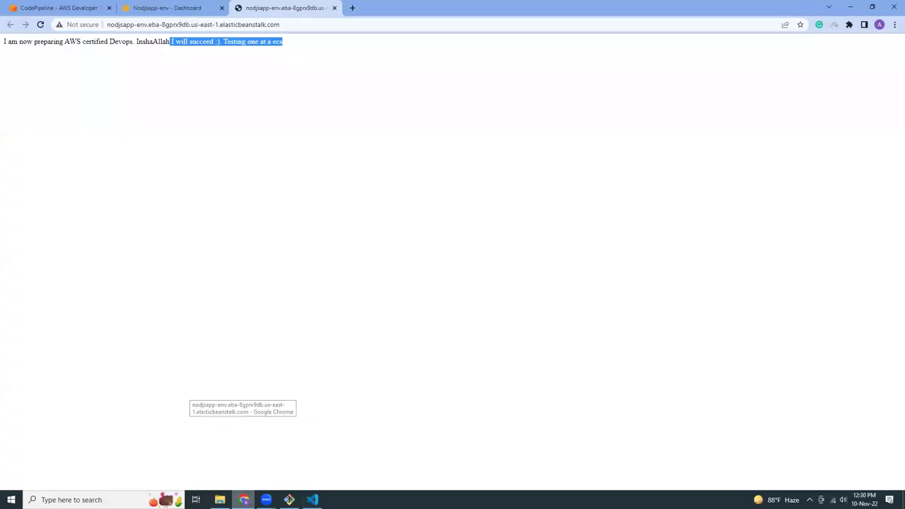
{"action": "left_click", "coordinate": [73, 5]}
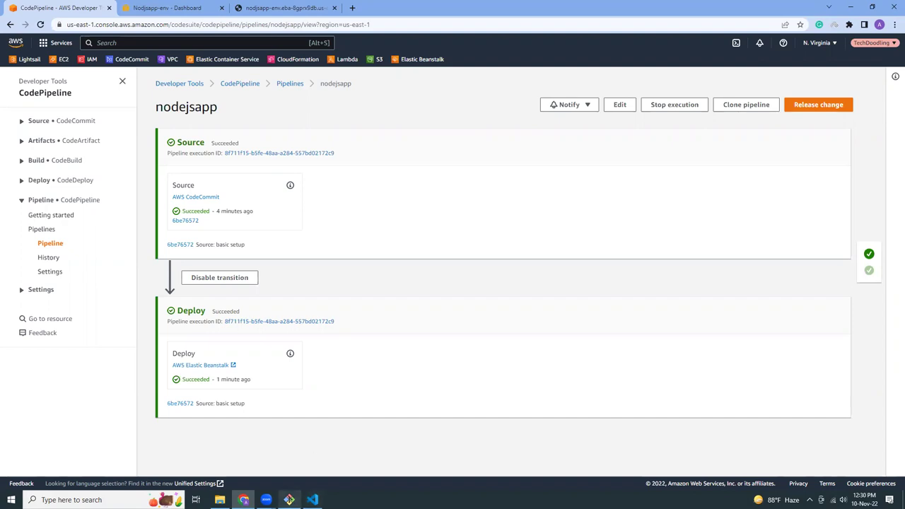
{"action": "left_click", "coordinate": [313, 500]}
{"action": "left_click", "coordinate": [244, 500]}
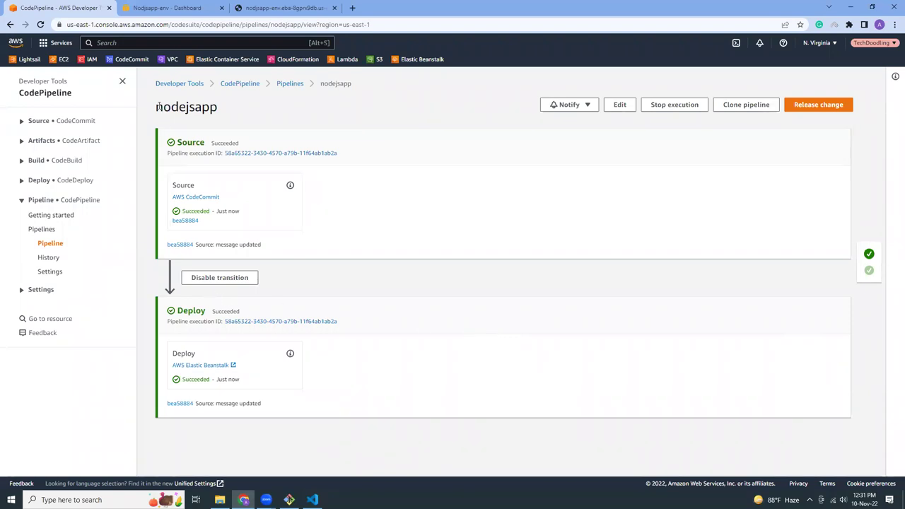
{"action": "mouse_move", "coordinate": [215, 244]}
{"action": "left_mouse_down"}
{"action": "mouse_move", "coordinate": [260, 244]}
{"action": "mouse_move", "coordinate": [215, 244]}
{"action": "left_mouse_up"}
{"action": "left_click", "coordinate": [215, 244]}
{"action": "left_click_drag", "start_coordinate": [222, 404], "coordinate": [288, 406]}
{"action": "left_click", "coordinate": [288, 406]}
Reload the deployed app's page to check its message, and review the recent events of Nodjsapp-env in Elastic Beanstalk
{"action": "left_click", "coordinate": [292, 8]}
{"action": "left_click", "coordinate": [41, 25]}
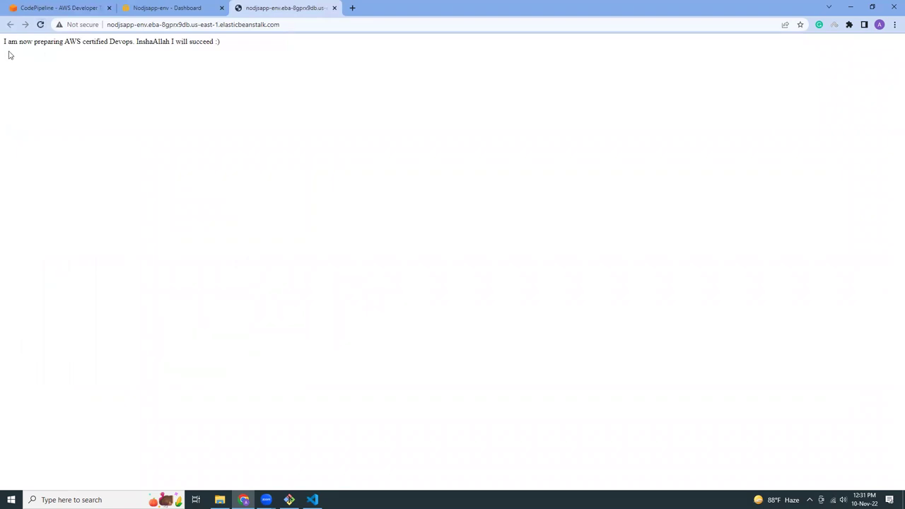
{"action": "mouse_move", "coordinate": [3, 45]}
{"action": "left_mouse_down"}
{"action": "mouse_move", "coordinate": [222, 45]}
{"action": "mouse_move", "coordinate": [1, 51]}
{"action": "left_mouse_up"}
{"action": "left_click", "coordinate": [403, 141]}
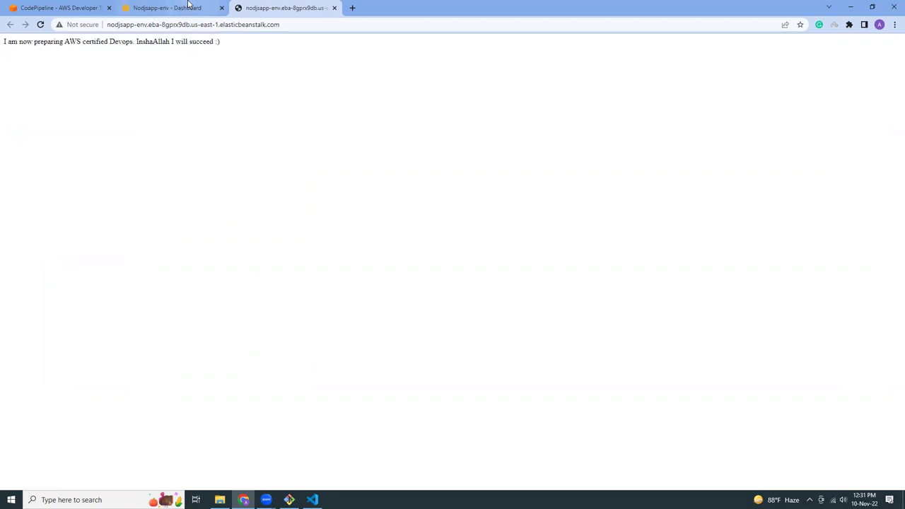
{"action": "left_click", "coordinate": [188, 5]}
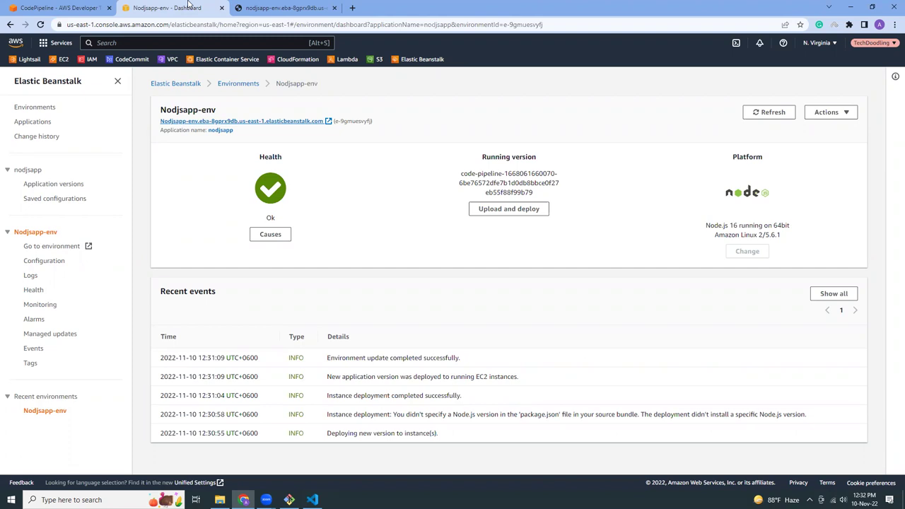
{"action": "left_click", "coordinate": [280, 7]}
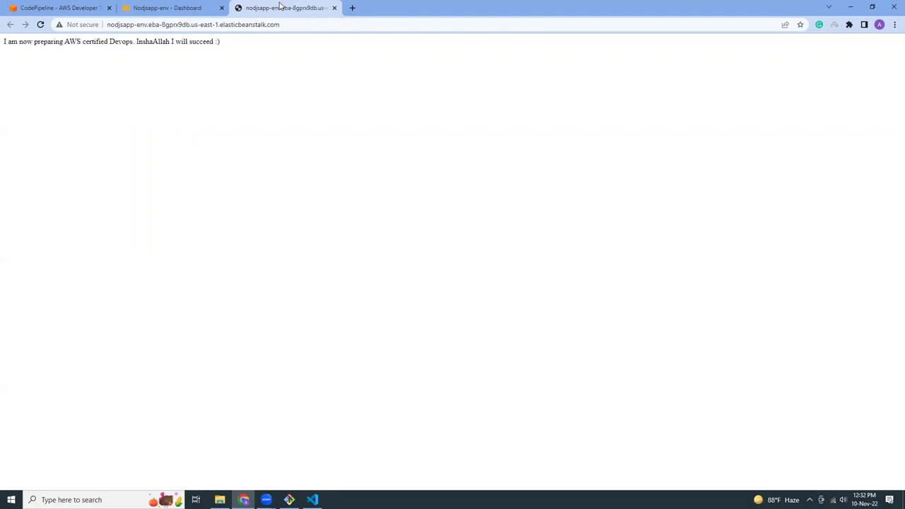
{"action": "left_click", "coordinate": [821, 500]}
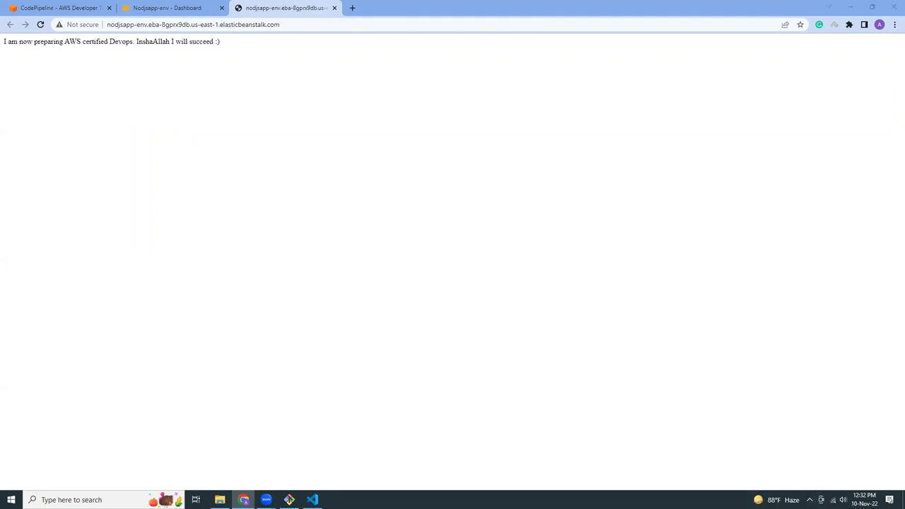